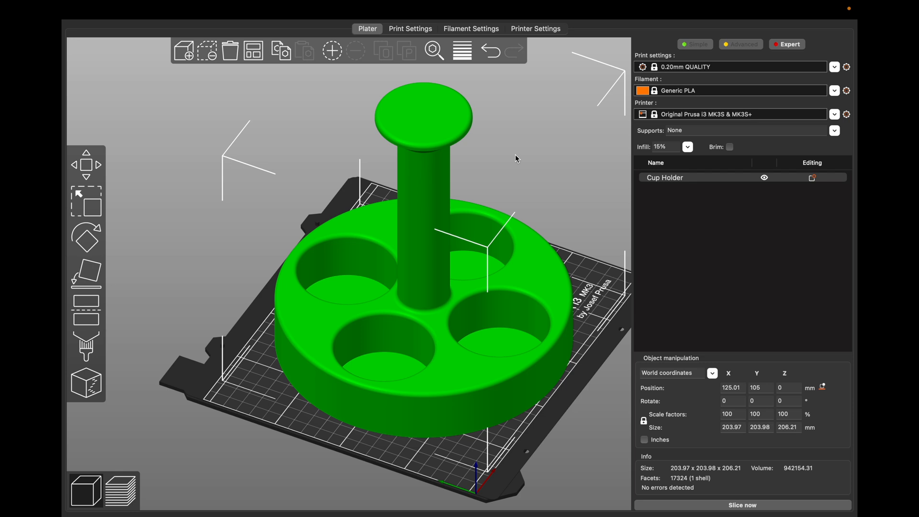
Examine the cup holder model from several distances, including its handle, the handle's base and the cup recesses
scroll(392, 304, "up", 5)
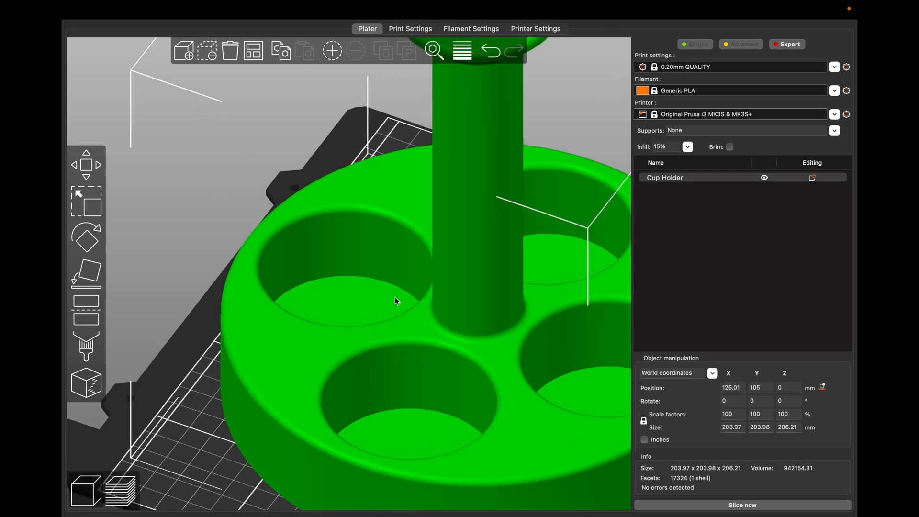
middle_click_drag(435, 317, 321, 291)
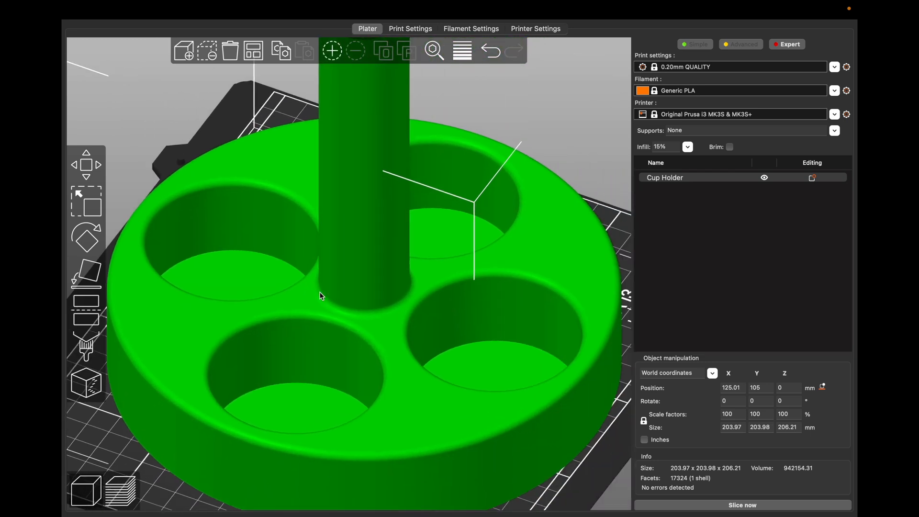
scroll(320, 291, "down", 5)
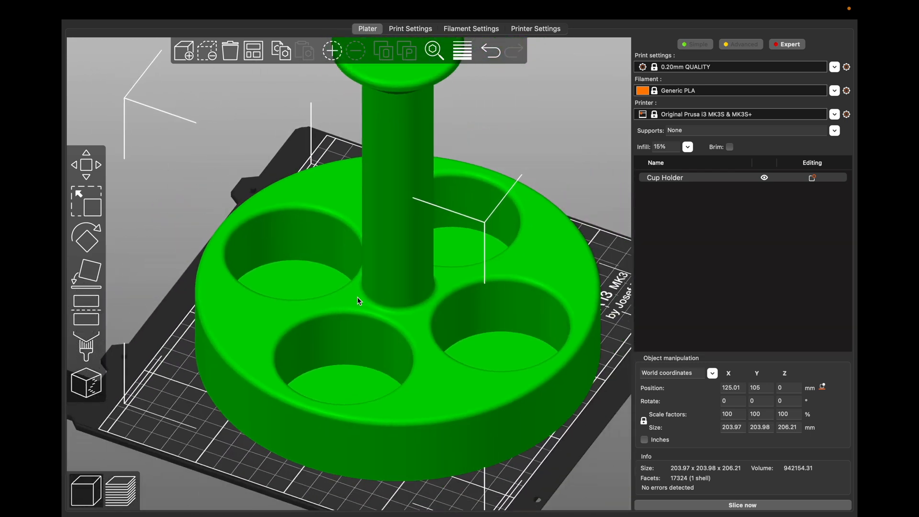
scroll(358, 299, "down", 2)
middle_click_drag(538, 173, 542, 195)
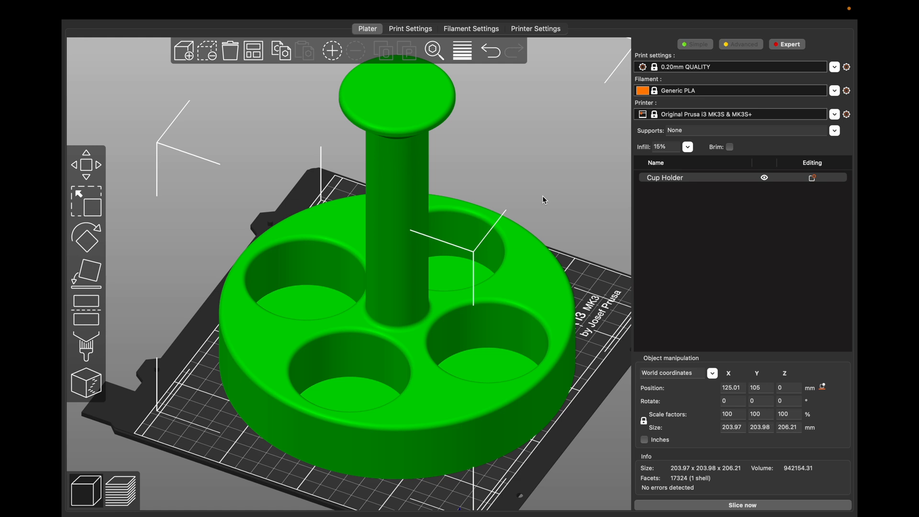
scroll(524, 220, "up", 2)
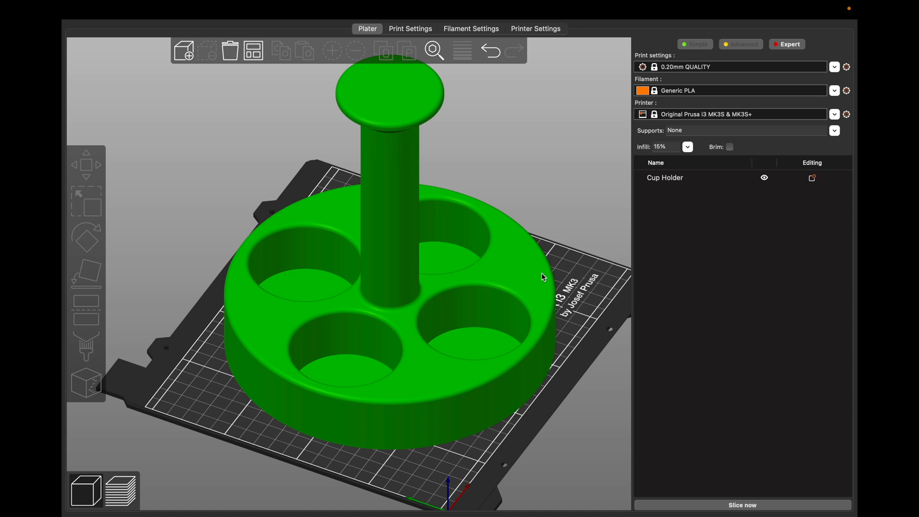
mouse_move(569, 262)
left_mouse_down()
mouse_move(559, 234)
mouse_move(564, 261)
left_mouse_up()
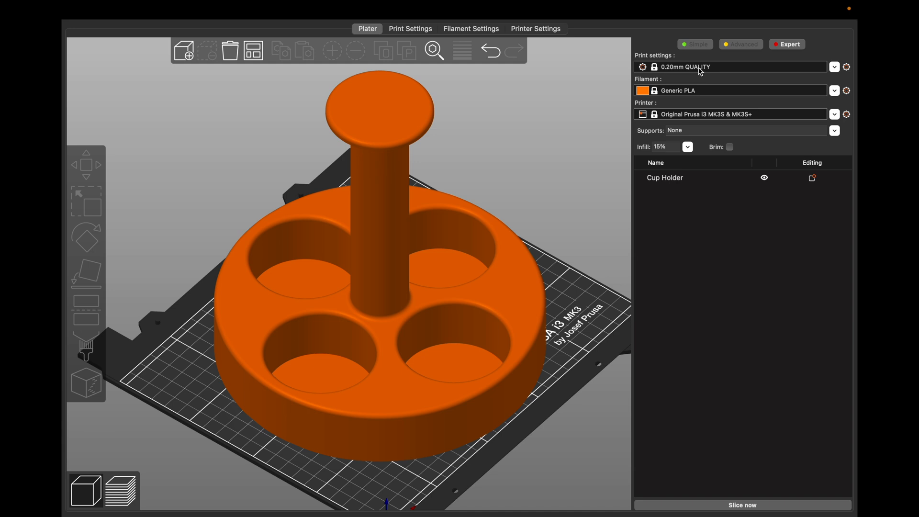
left_click(386, 277)
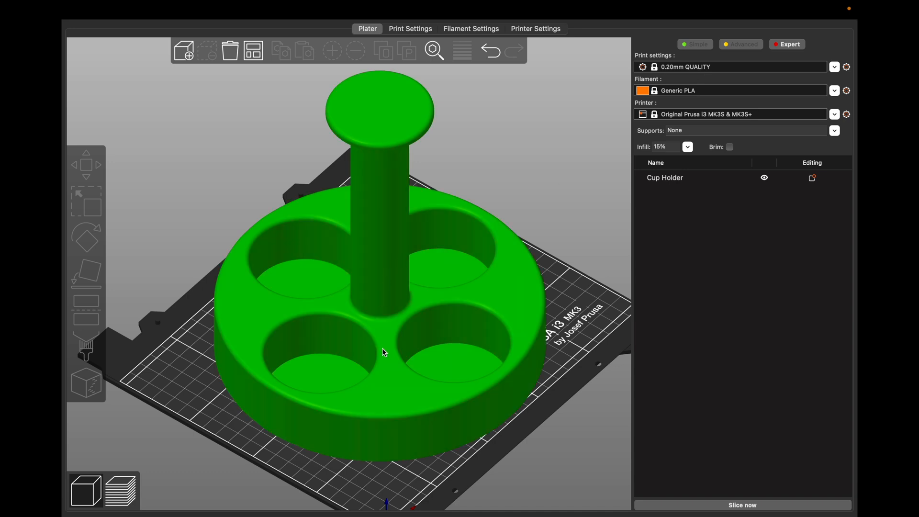
scroll(383, 351, "up", 5)
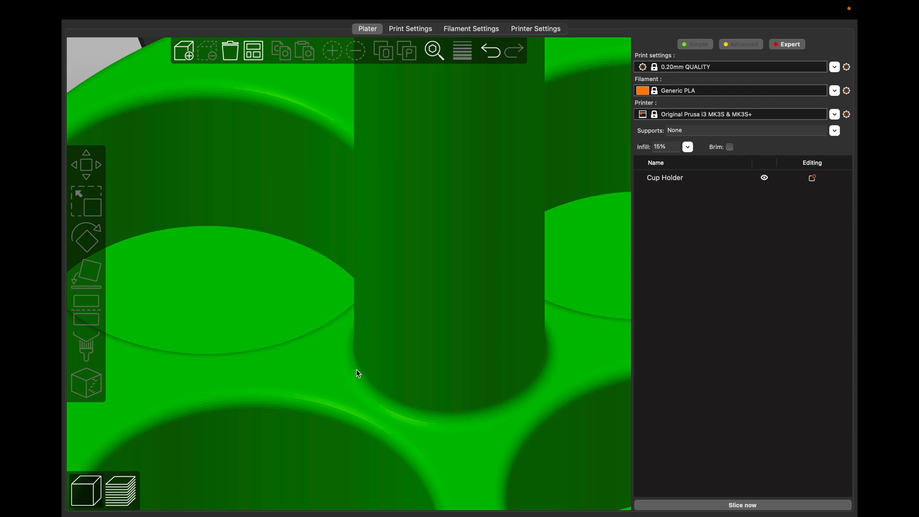
scroll(356, 369, "down", 3)
scroll(357, 369, "up", 4)
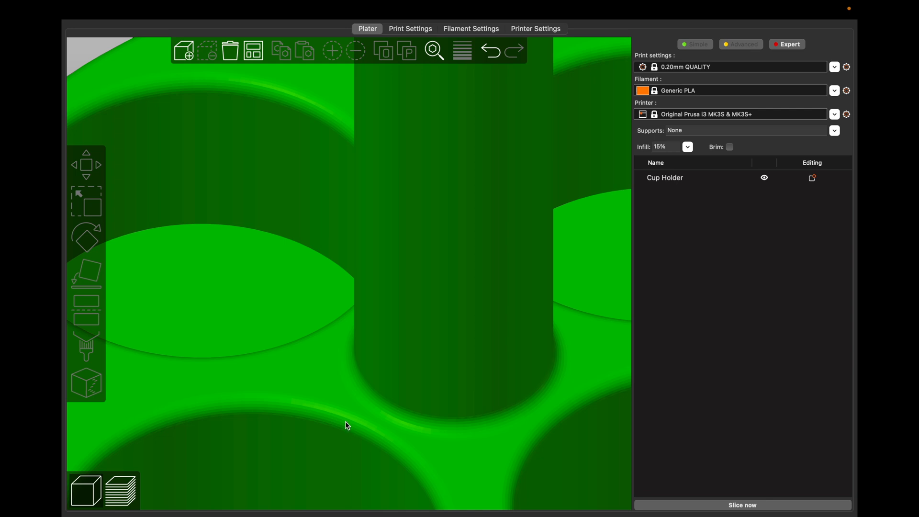
scroll(343, 379, "down", 10)
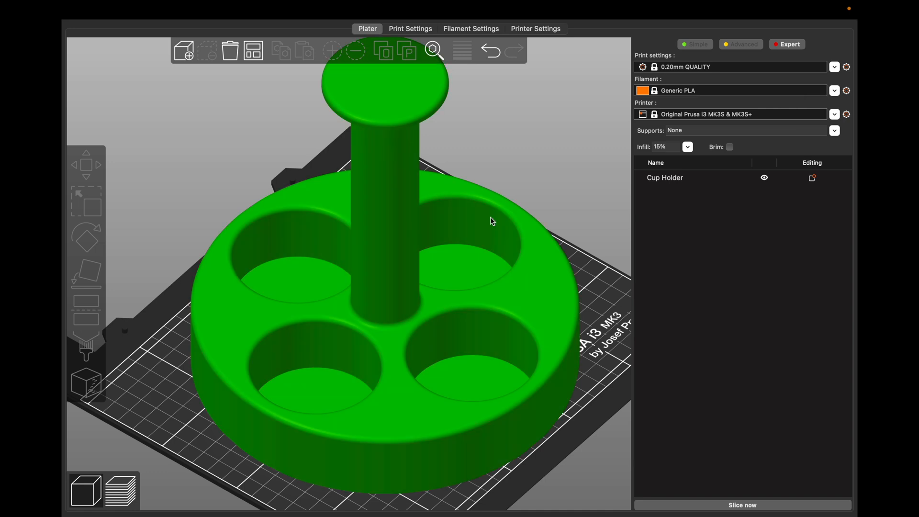
scroll(490, 218, "up", 2)
scroll(491, 217, "down", 2)
scroll(493, 221, "up", 2)
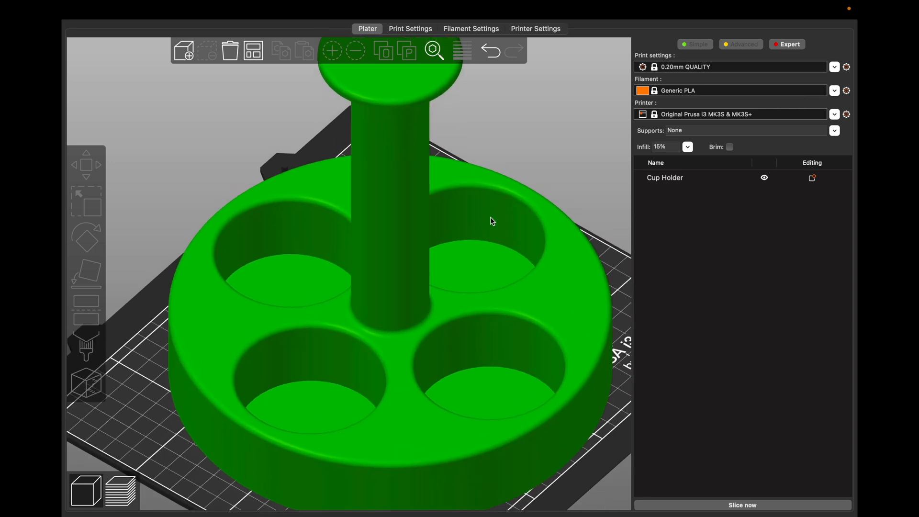
left_click(836, 73)
scroll(764, 221, "down", 1)
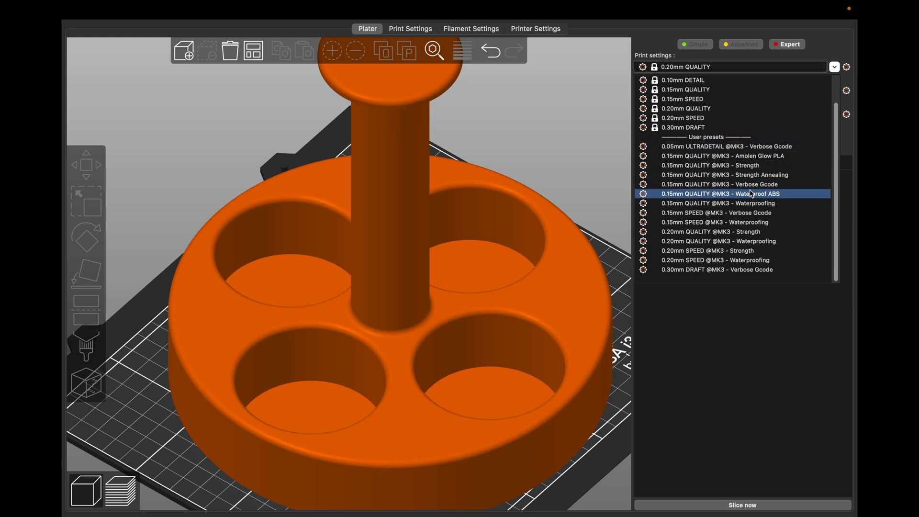
left_click(751, 216)
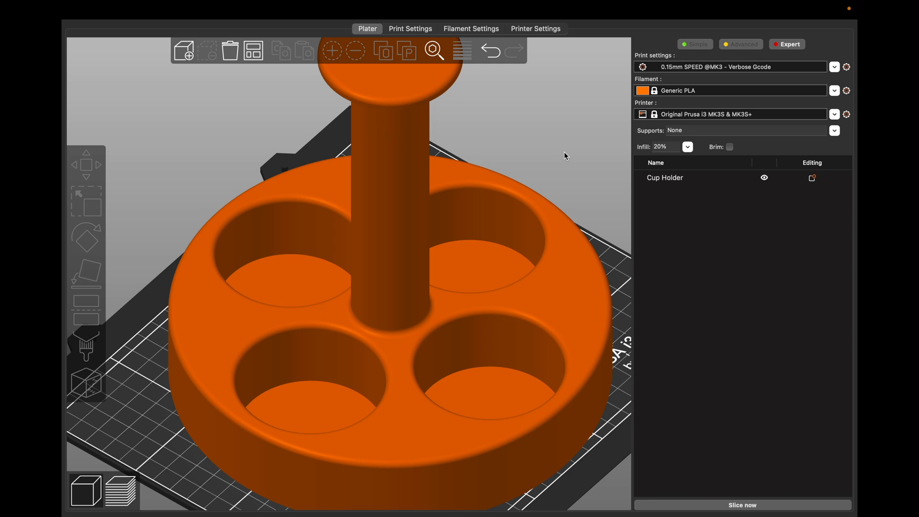
scroll(565, 153, "down", 3)
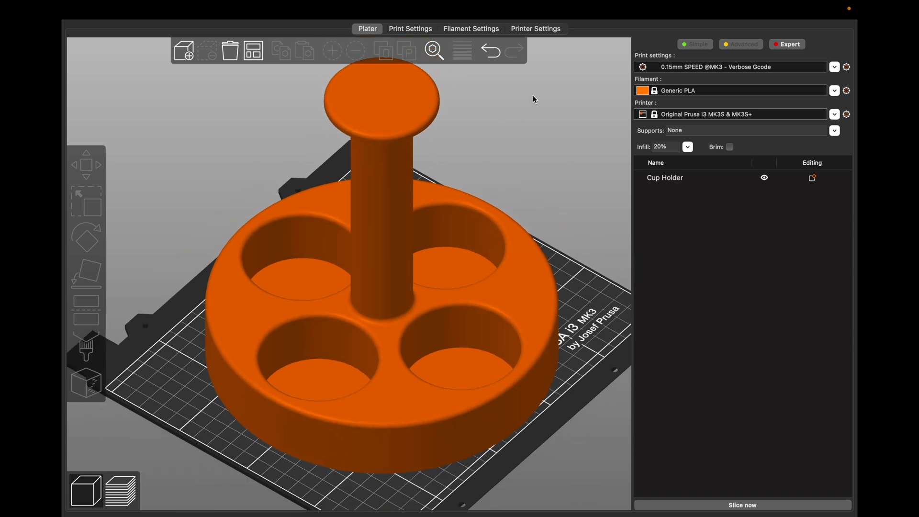
Set the number of top solid layers to 6 in the print preset's layers and perimeters settings
left_click(407, 32)
left_click(132, 63)
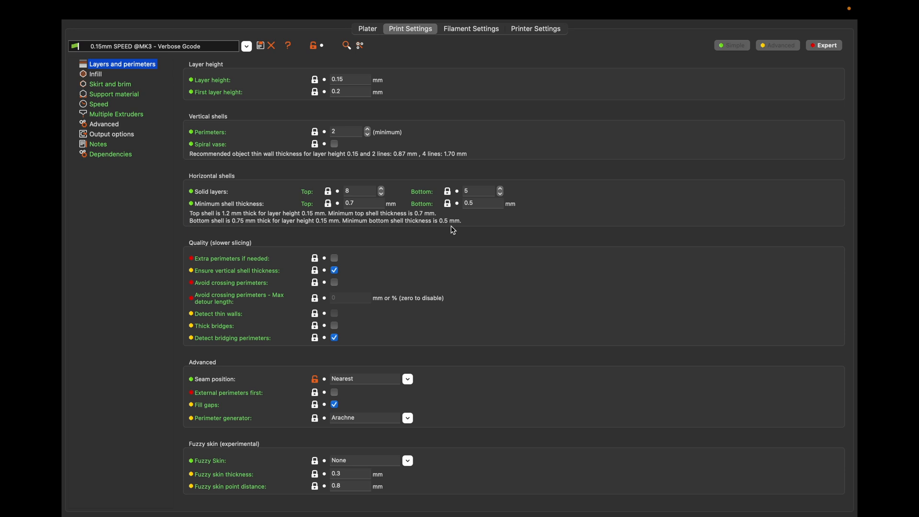
left_click(382, 195)
left_click(382, 195)
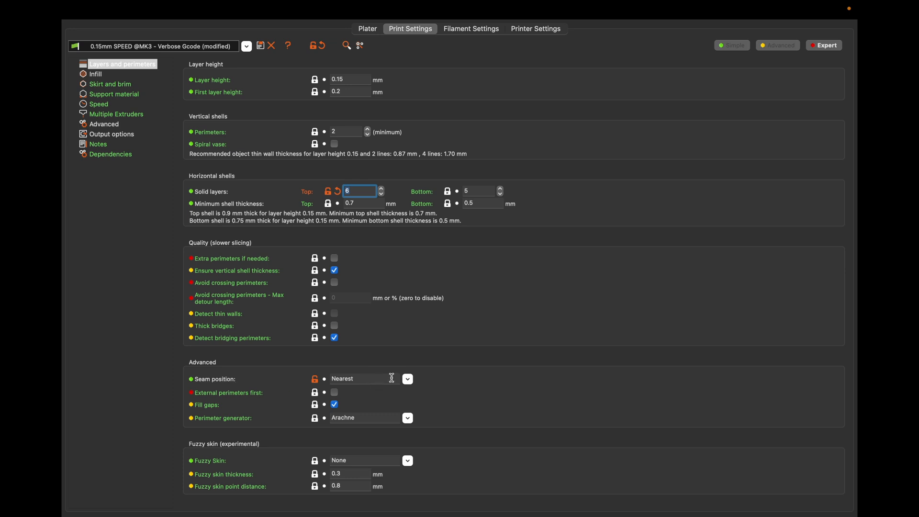
Reset the seam position to its system preset value, Aligned
left_click(408, 379)
left_click(411, 378)
left_click(316, 380)
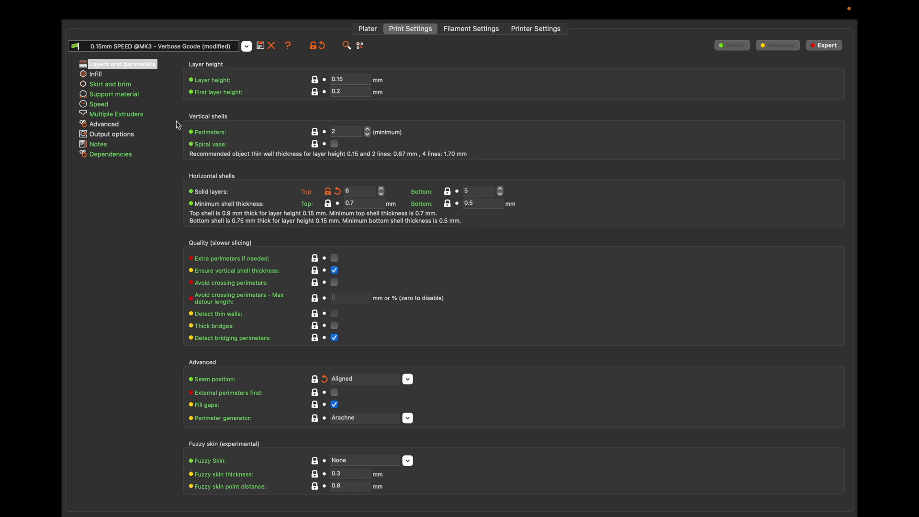
Review the preset's infill settings, the available print presets and the fill pattern choices
left_click(108, 77)
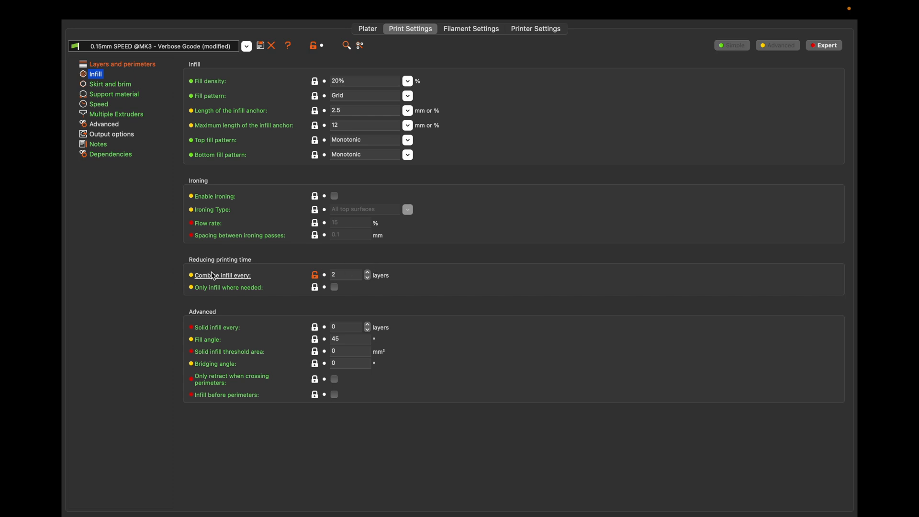
mouse_move(213, 276)
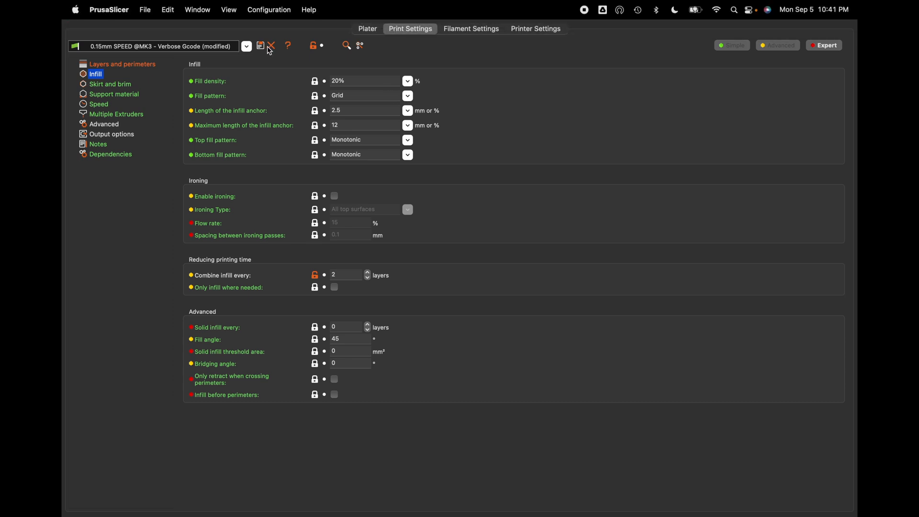
left_click(248, 47)
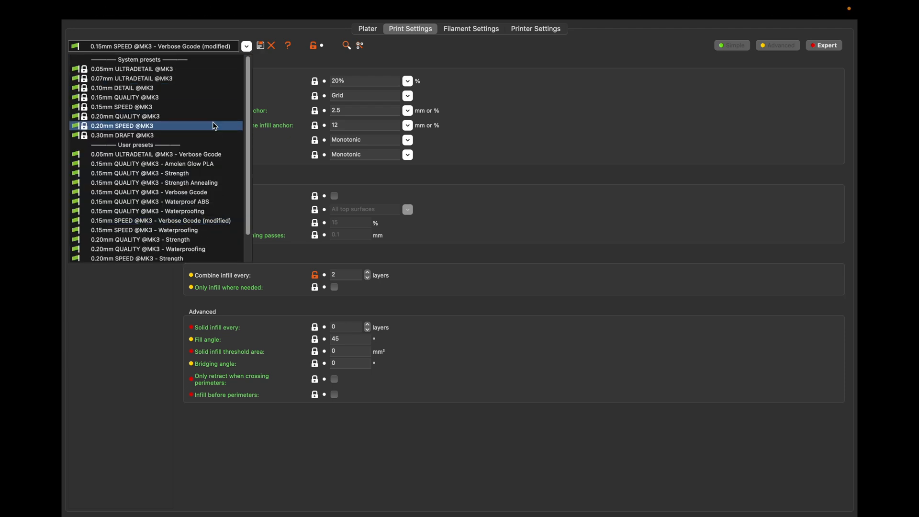
scroll(213, 126, "down", 3)
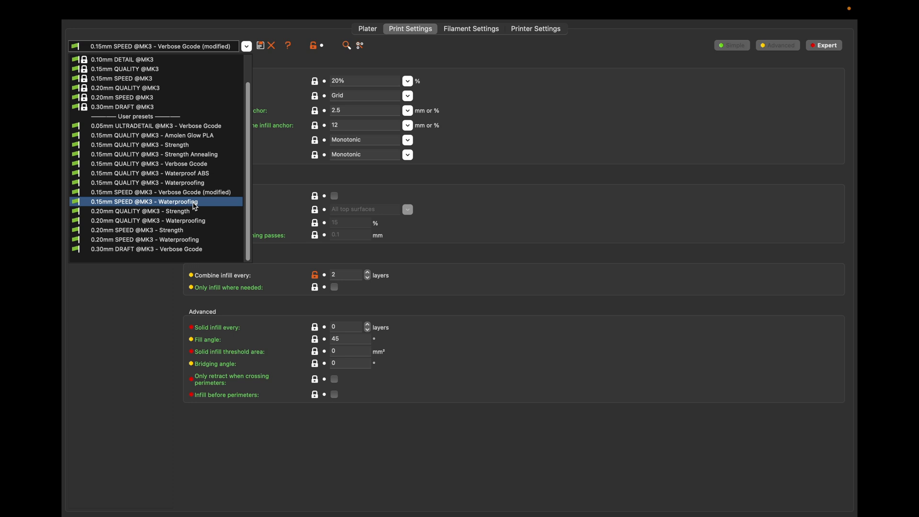
left_click(526, 175)
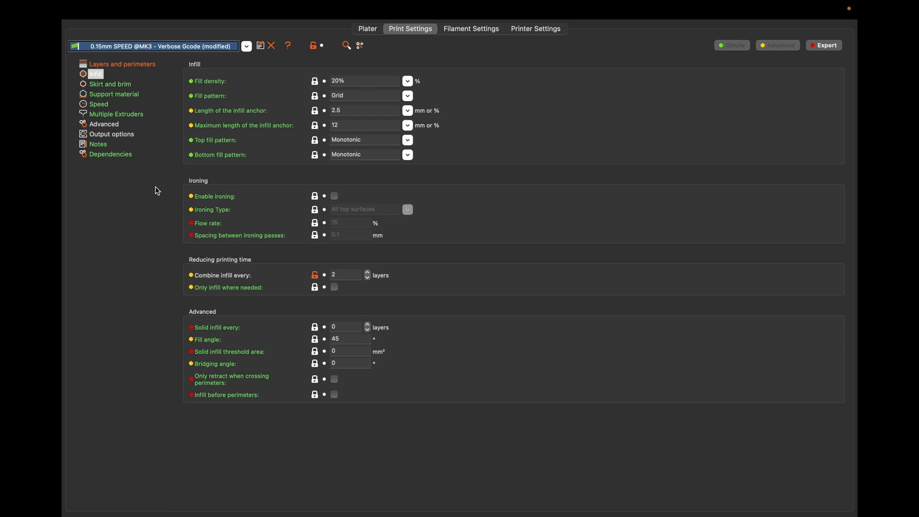
left_click(408, 96)
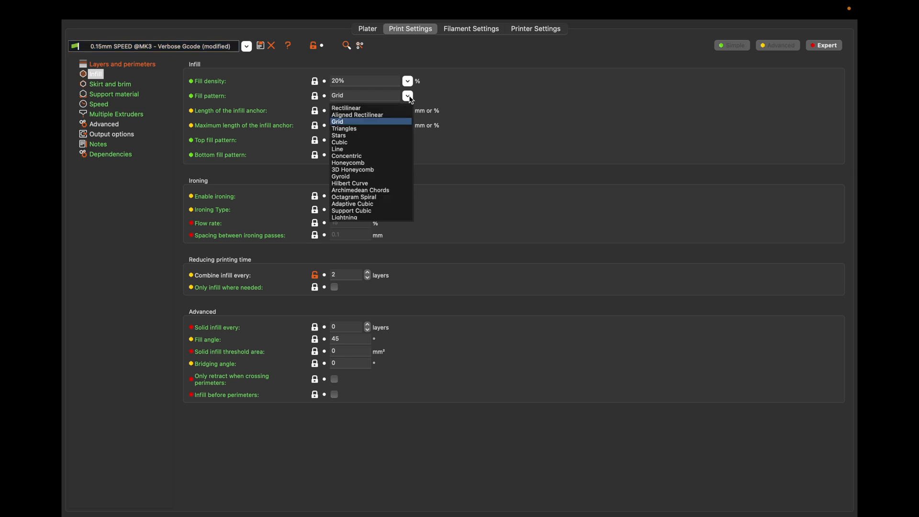
left_click(408, 96)
left_click(260, 45)
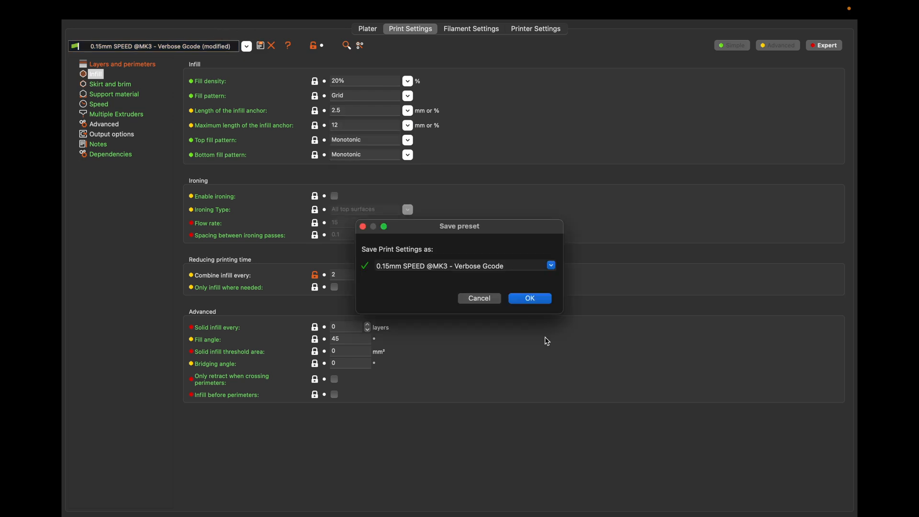
left_click(514, 298)
left_click(247, 46)
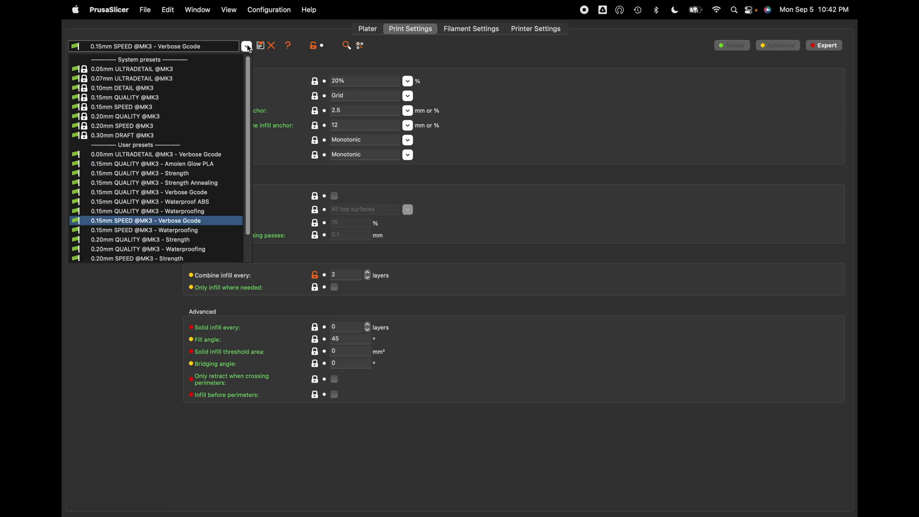
left_click(197, 173)
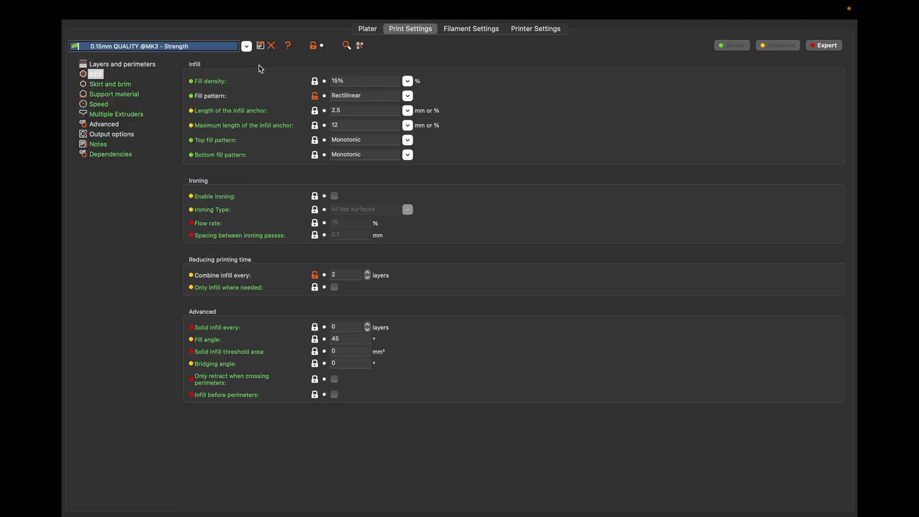
left_click(247, 46)
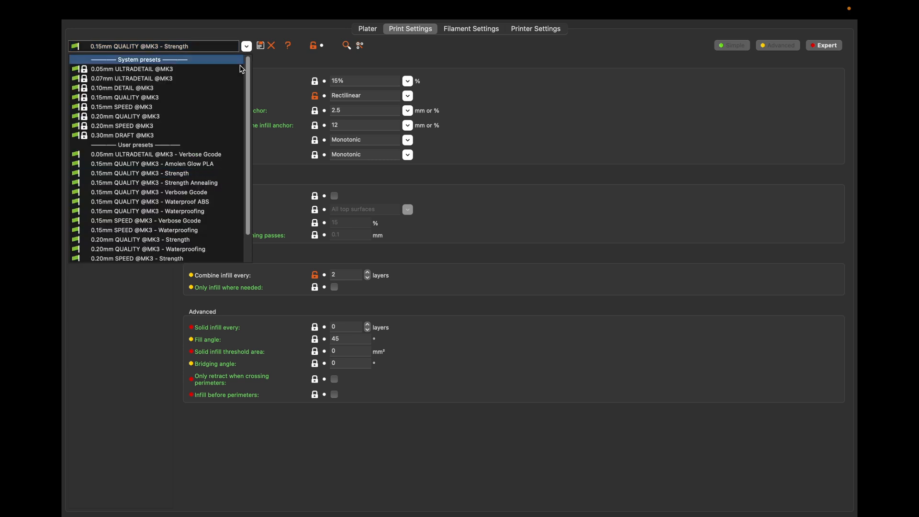
left_click(220, 221)
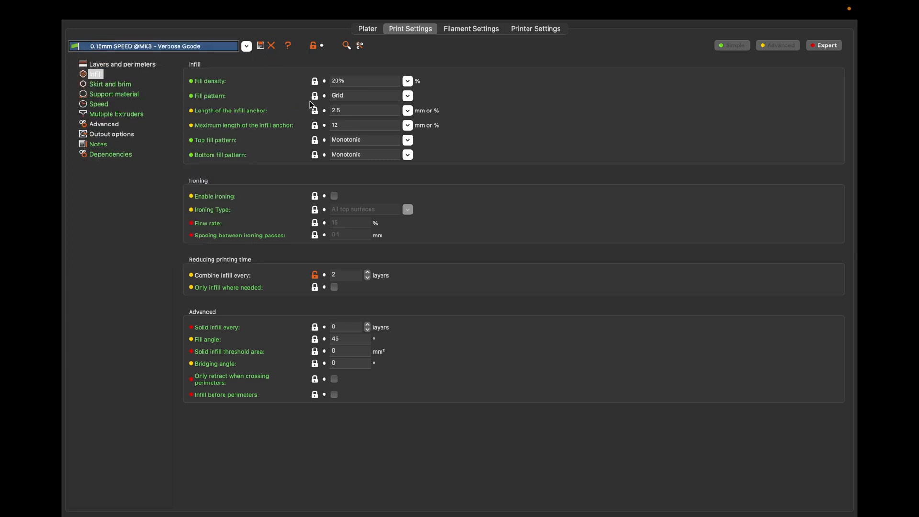
Set the infill pattern to Rectilinear and the minimum number of perimeters to 4
left_click(408, 97)
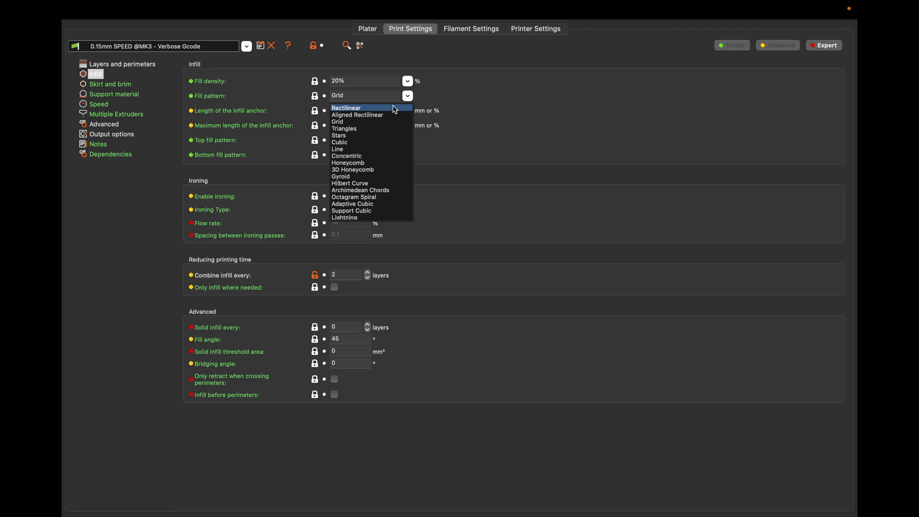
left_click(396, 108)
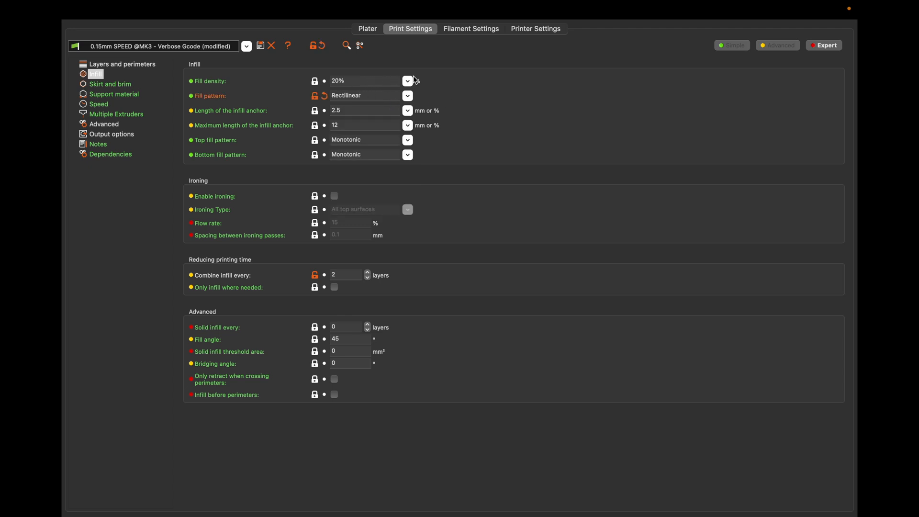
left_click(122, 65)
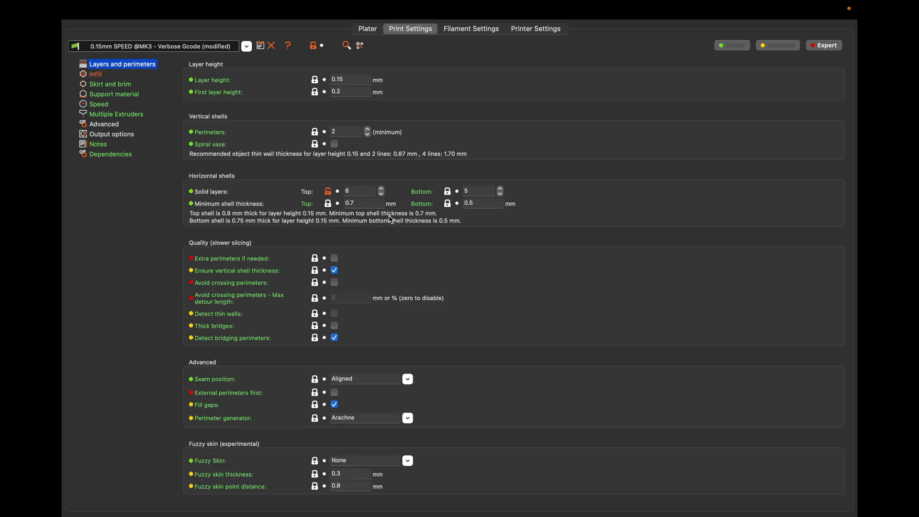
left_click(368, 130)
left_click(368, 130)
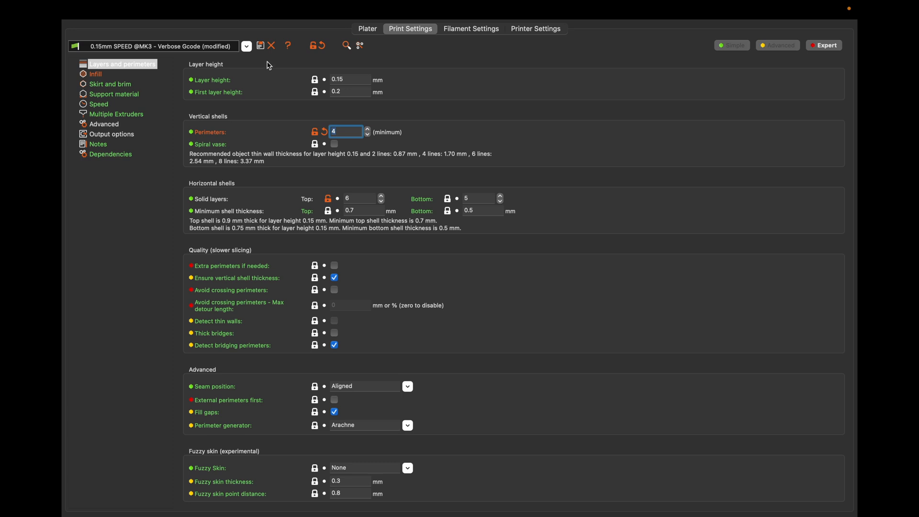
left_click(261, 46)
left_click(489, 267)
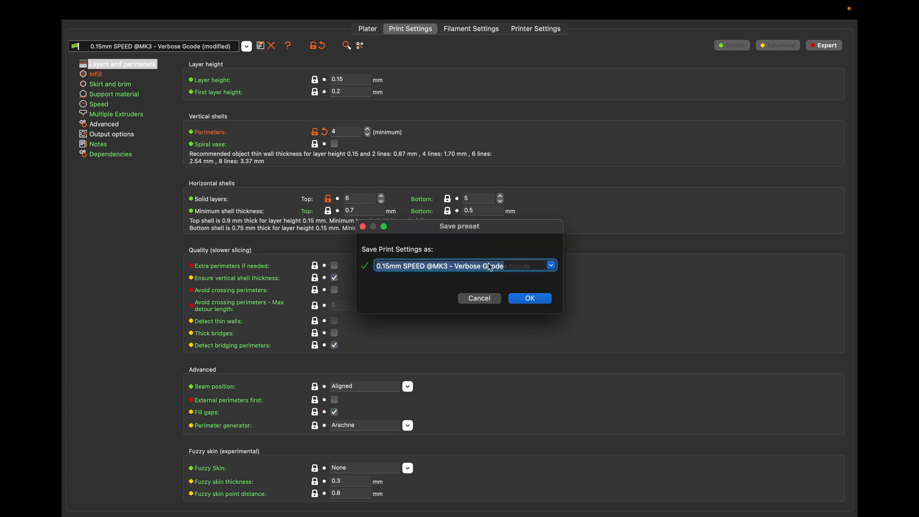
left_click(533, 269)
left_click(457, 267, "shift")
type("VStrength")
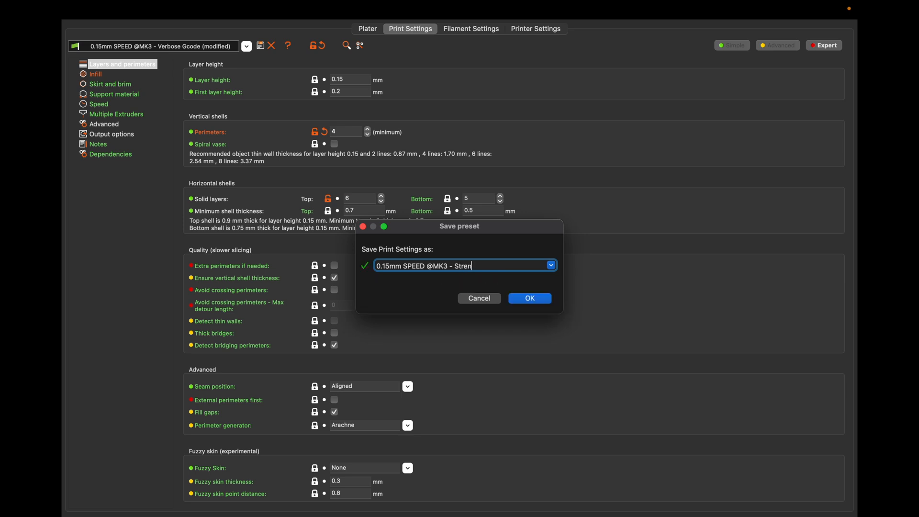
left_click(530, 299)
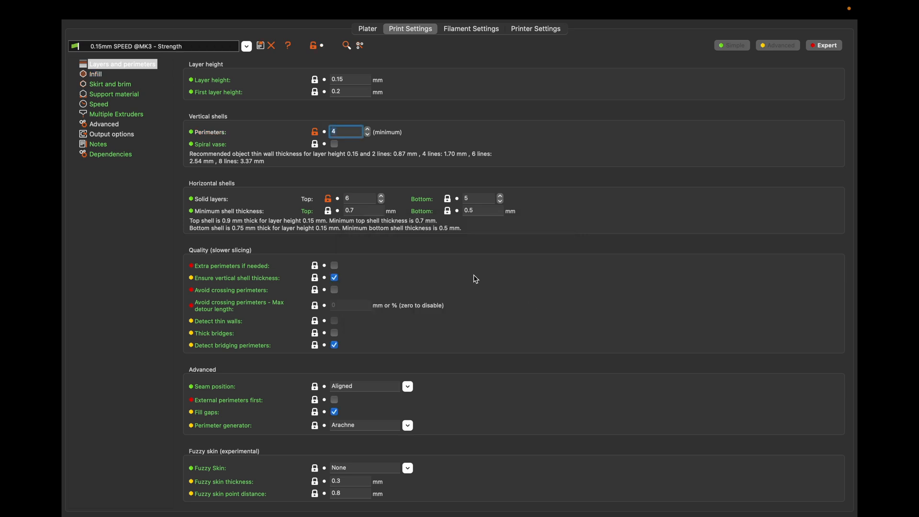
left_click(246, 46)
left_click(185, 175)
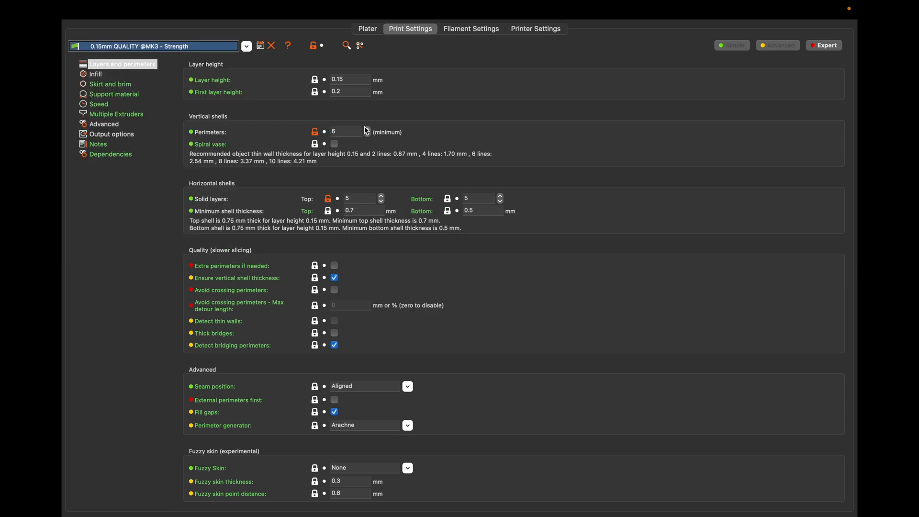
left_click(247, 46)
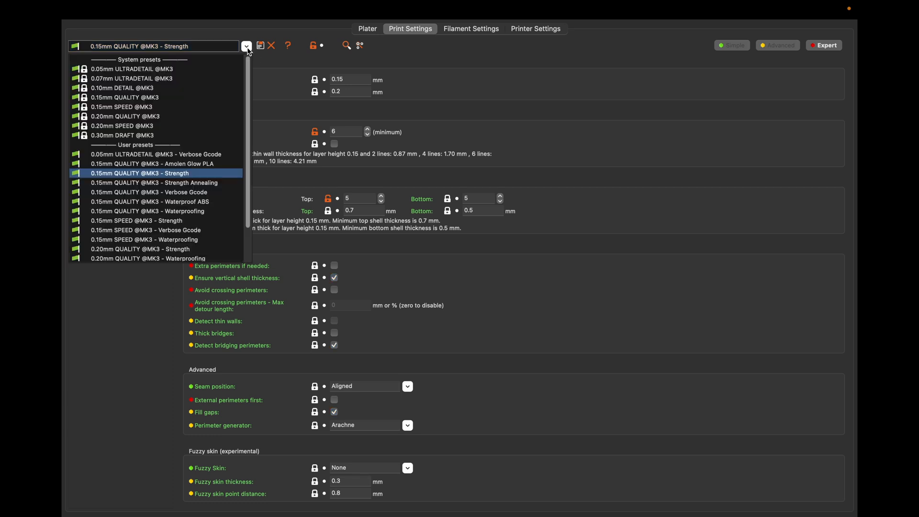
left_click(193, 221)
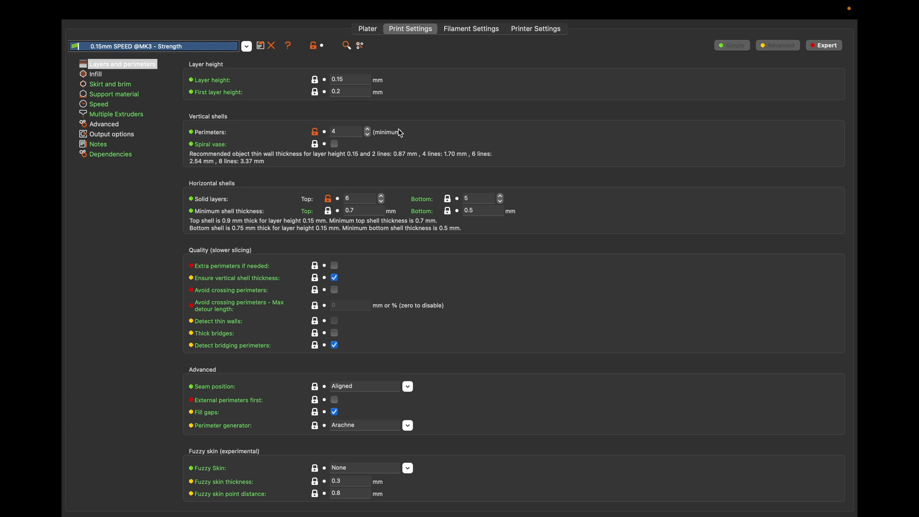
left_click(369, 129)
left_click(368, 130)
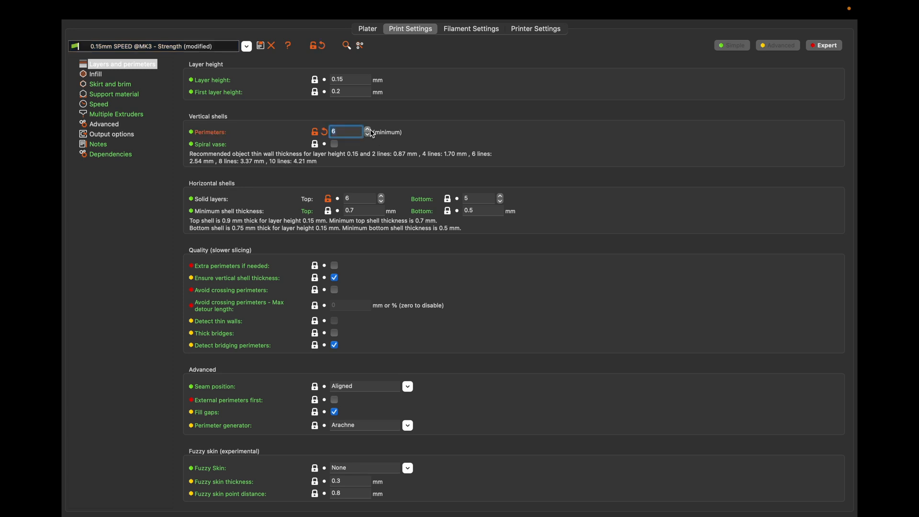
left_click(96, 75)
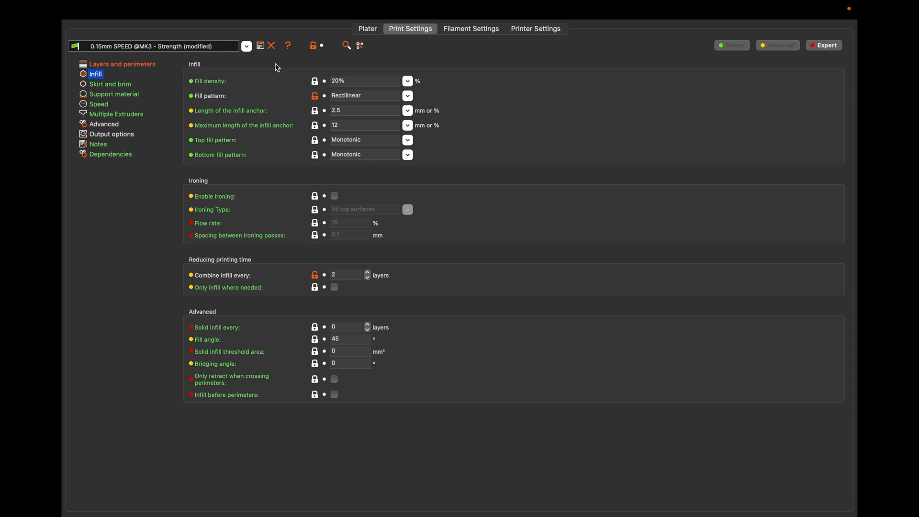
left_click(261, 46)
left_click(535, 299)
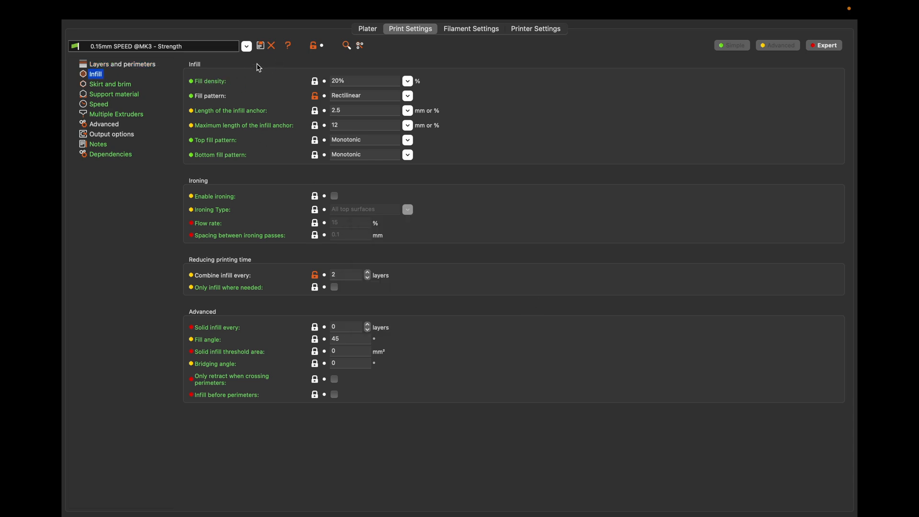
left_click(246, 47)
left_click(194, 173)
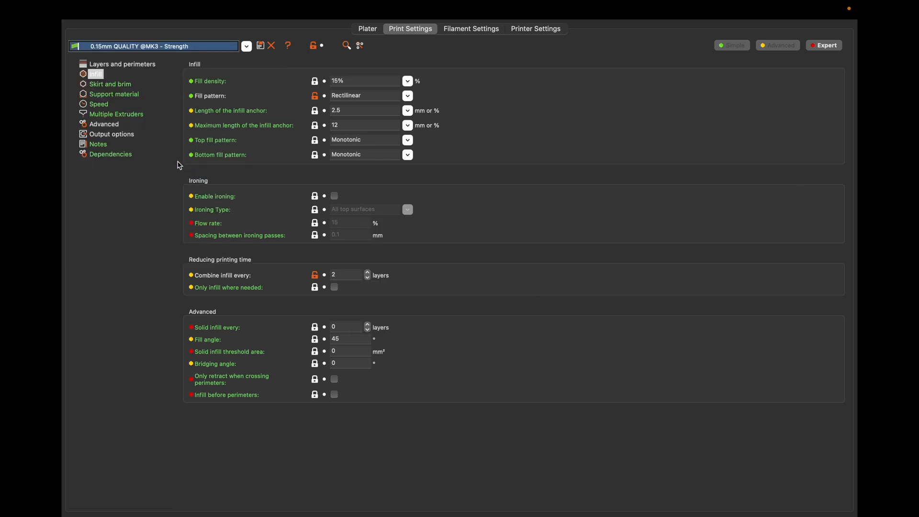
left_click(246, 47)
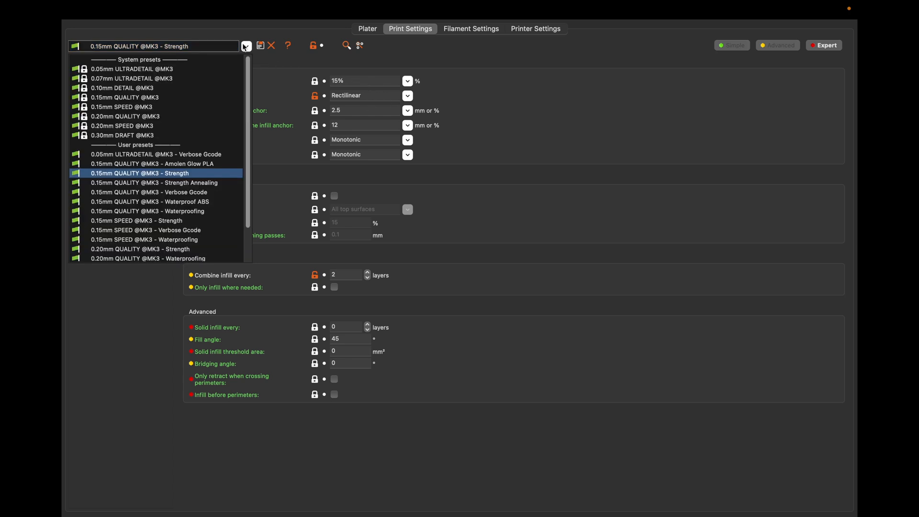
left_click(206, 221)
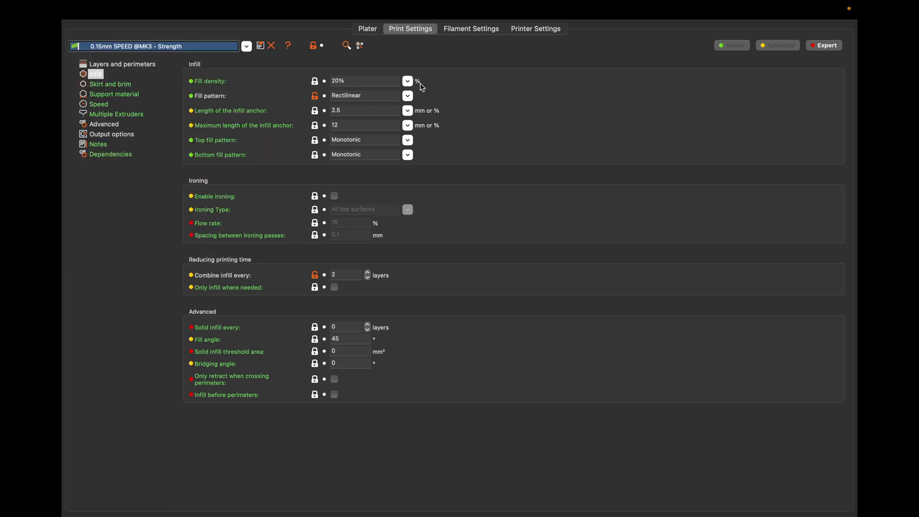
left_click(408, 82)
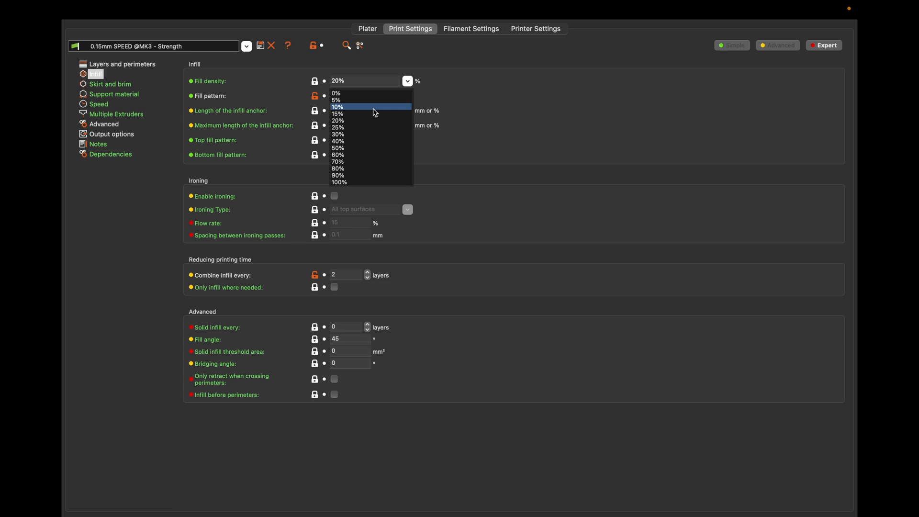
left_click(374, 114)
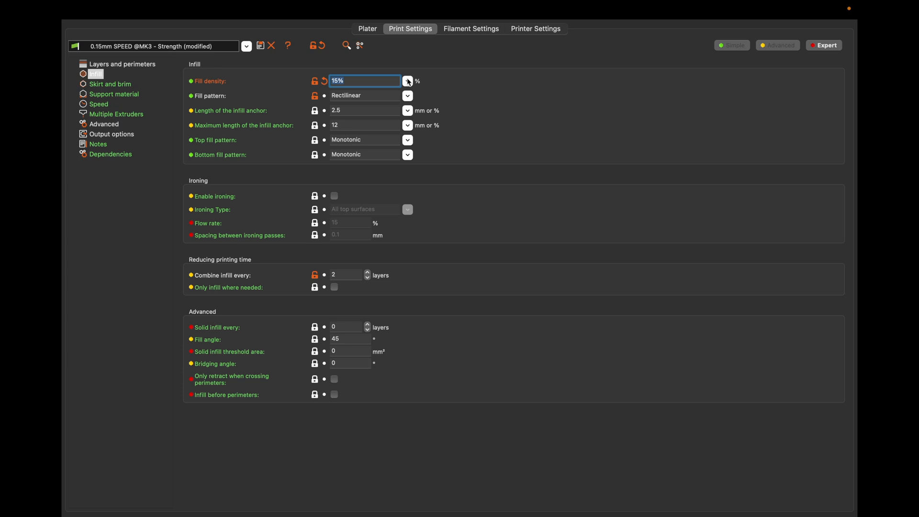
Reset the output filename format in the output options to its system default
left_click(107, 125)
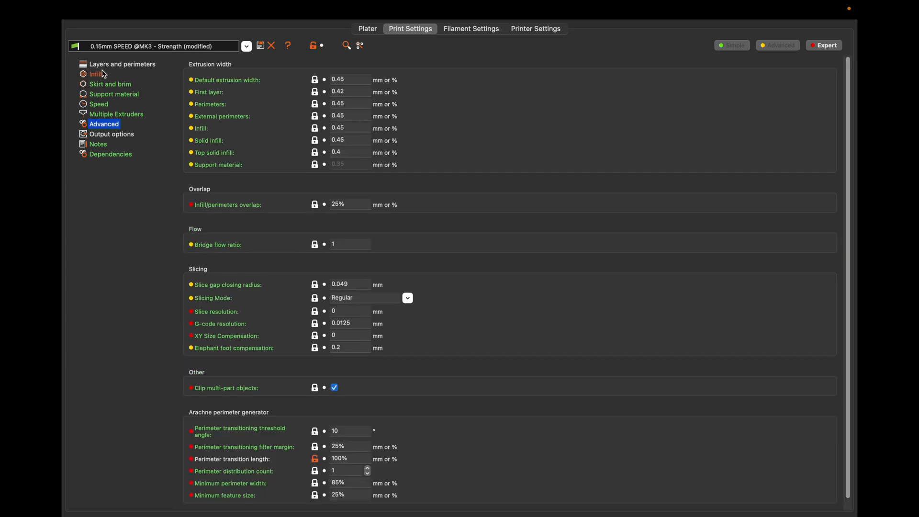
left_click(127, 137)
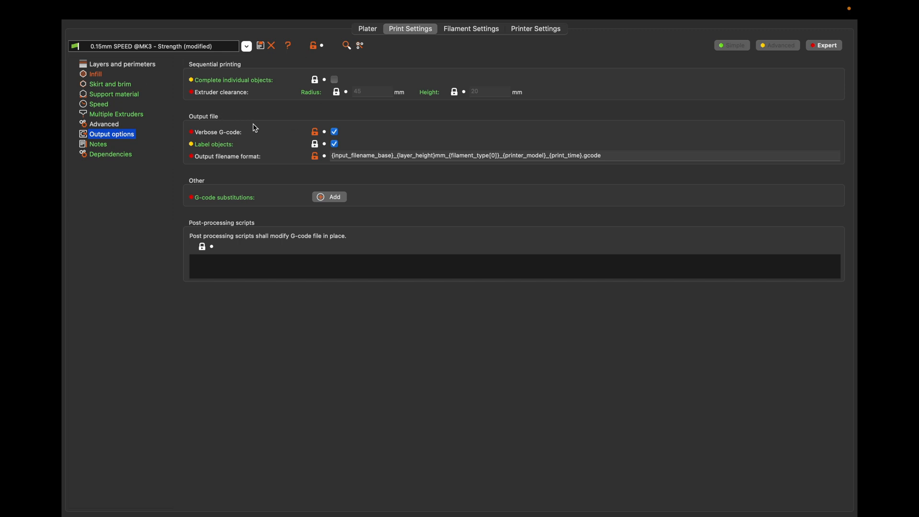
left_click(315, 157)
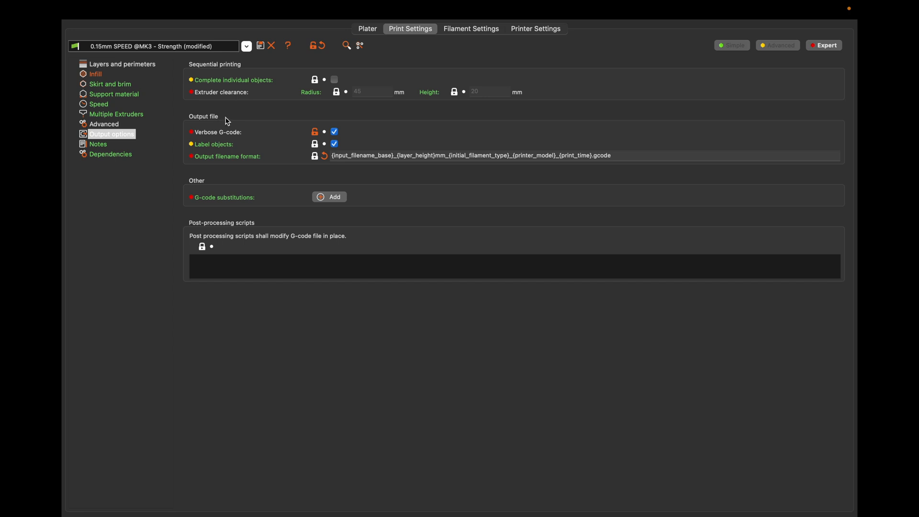
left_click(113, 125)
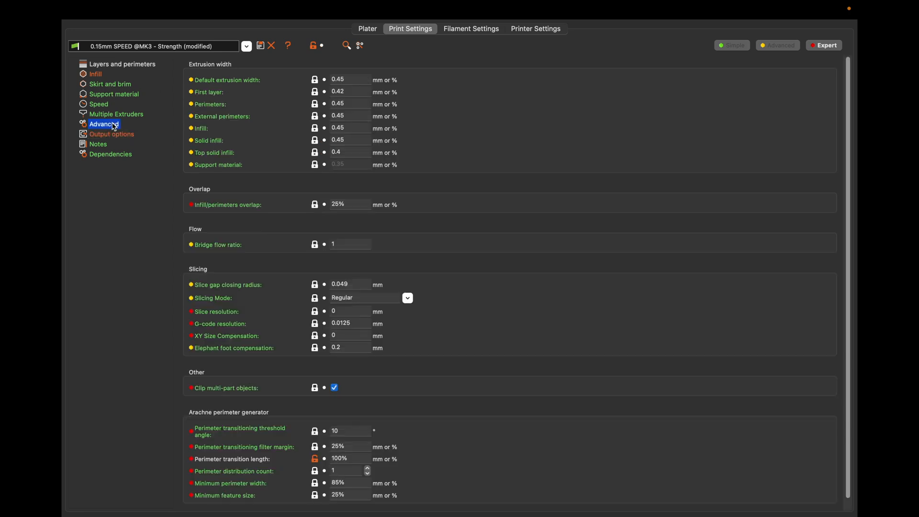
scroll(213, 206, "down", 1)
scroll(211, 205, "up", 1)
scroll(212, 205, "down", 1)
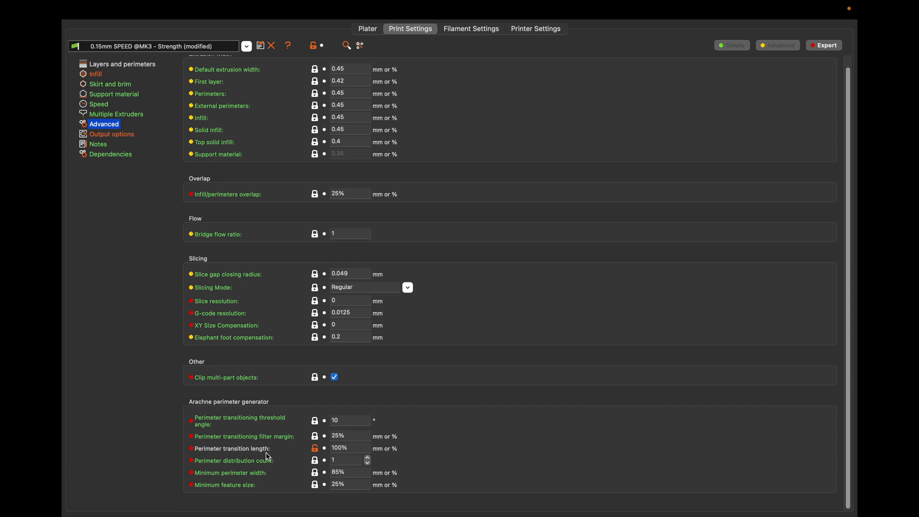
left_click(315, 451)
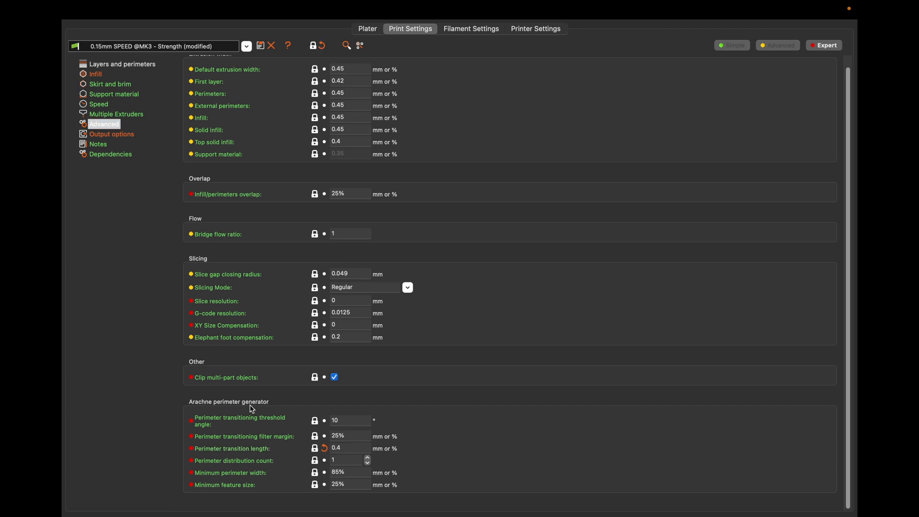
left_click(260, 45)
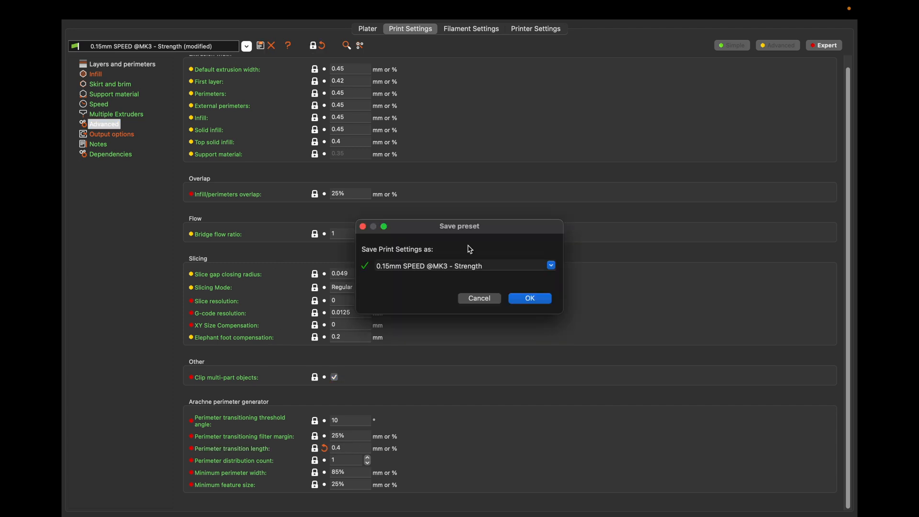
left_click(520, 298)
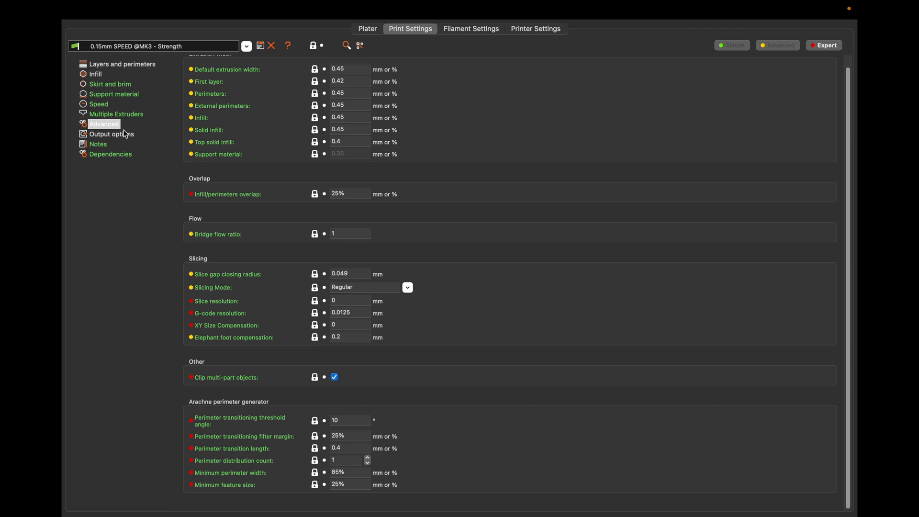
Review the saved preset's advanced, output, infill and perimeter settings, and slice the cup holder
scroll(239, 262, "up", 1)
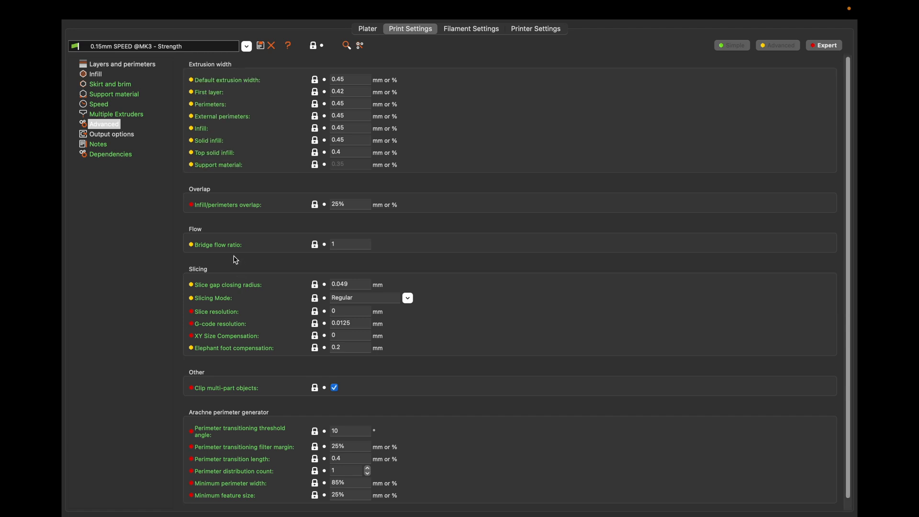
left_click(120, 137)
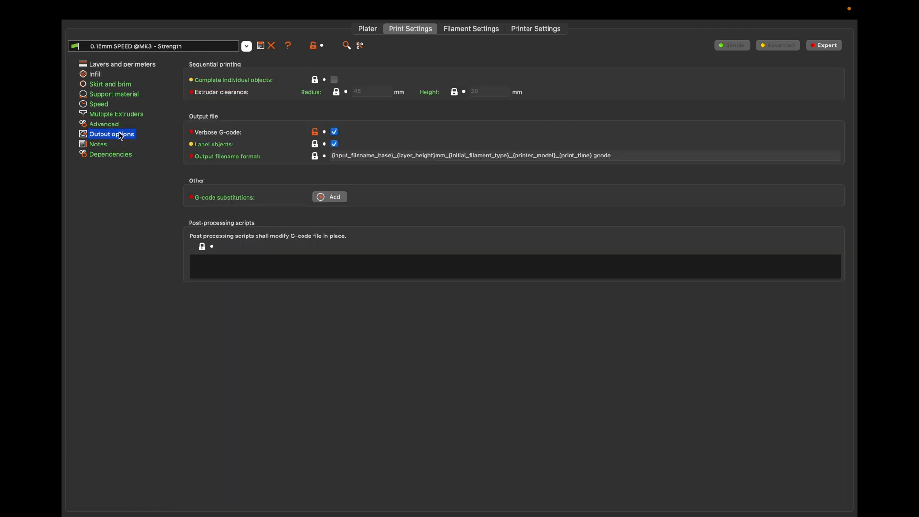
left_click(120, 74)
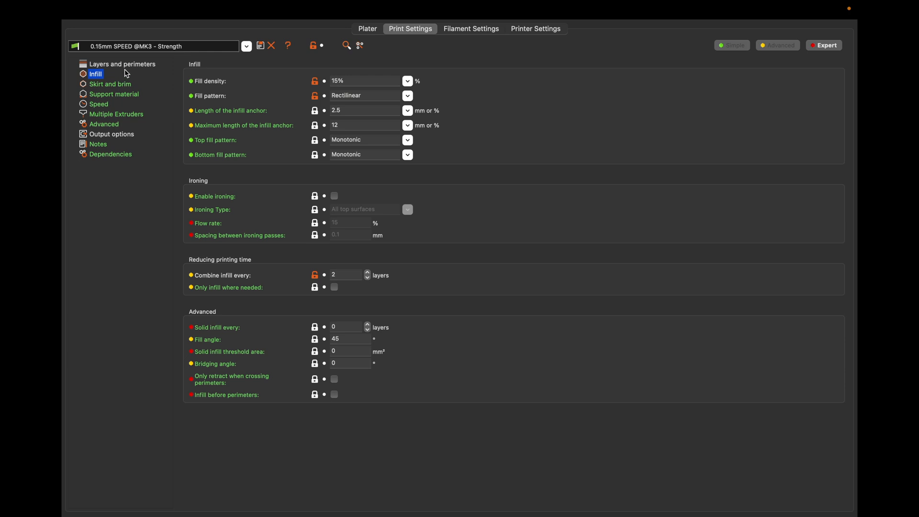
key("Up")
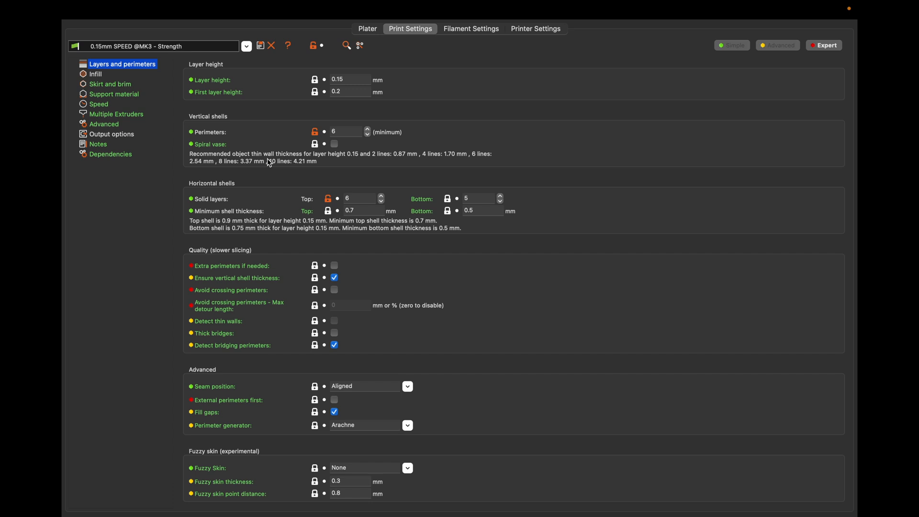
left_click(726, 507)
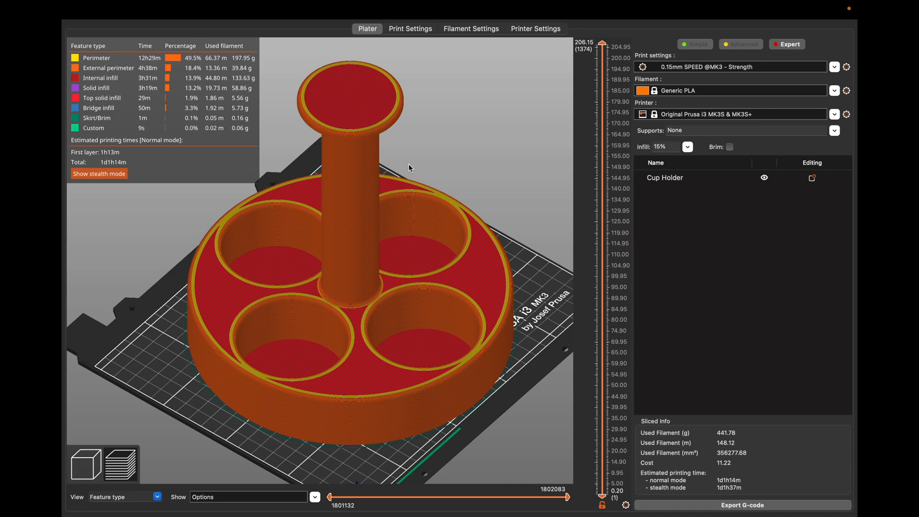
Set the minimum number of perimeters to 4 and slice the cup holder again
left_click(416, 30)
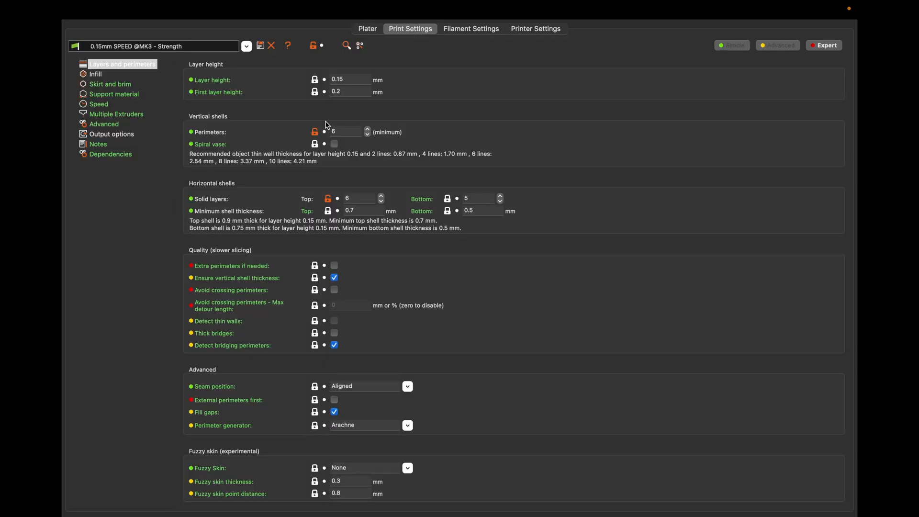
left_click(368, 135)
left_click(368, 135)
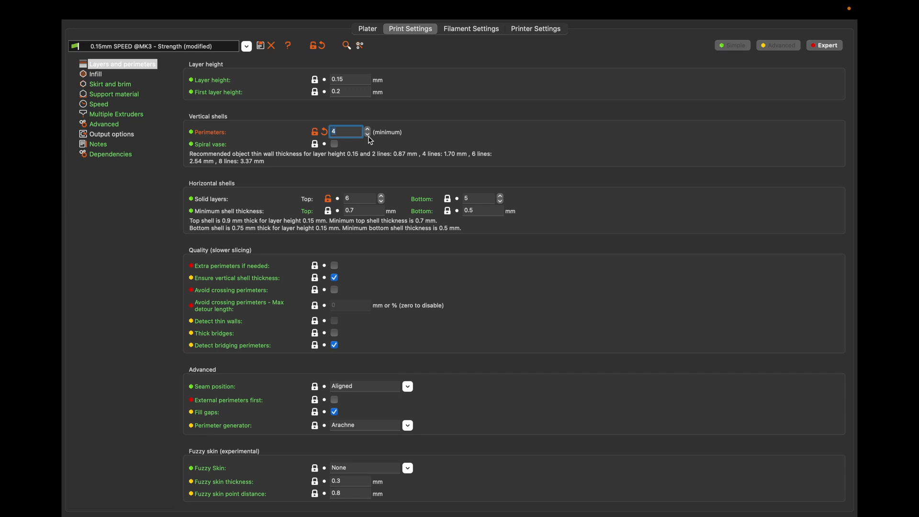
left_click(369, 30)
left_click(720, 504)
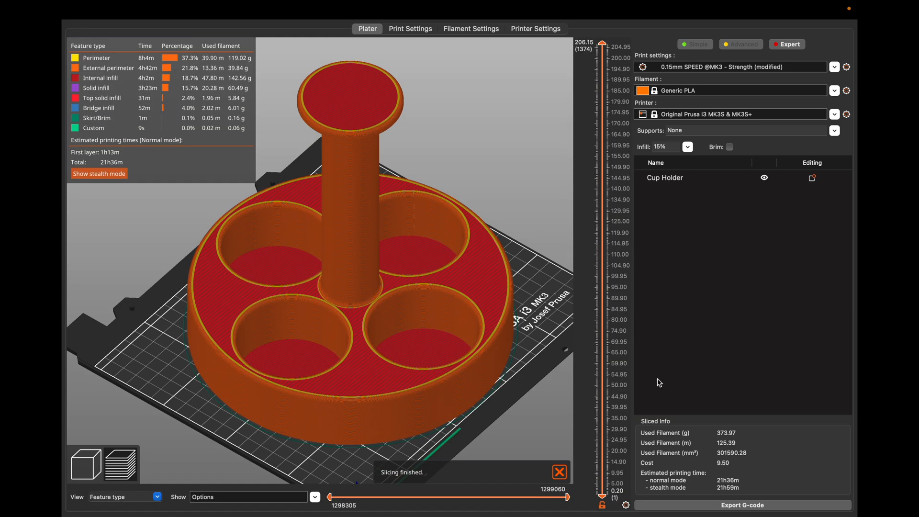
Lower the layer preview to 71.75 mm and examine the walls and infill inside the central post
scroll(393, 351, "up", 3)
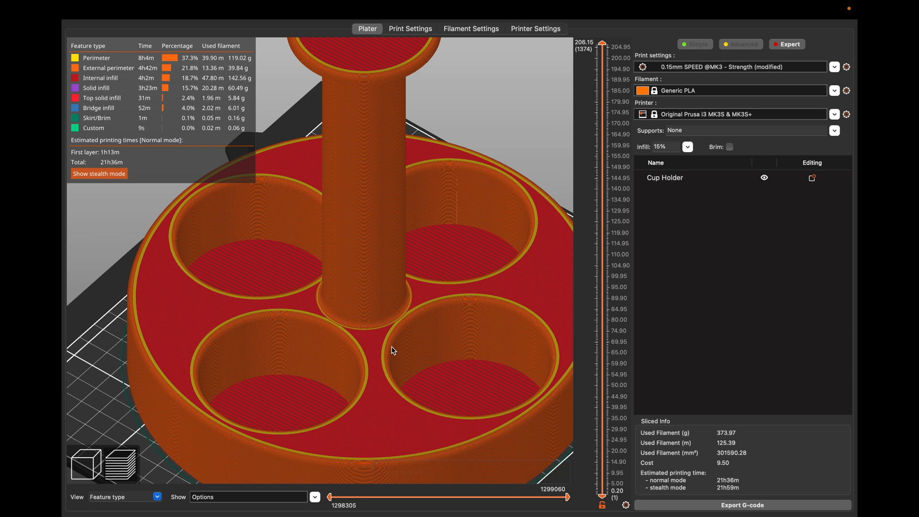
scroll(608, 77, "down", 12)
scroll(607, 77, "down", 20)
scroll(607, 77, "down", 15)
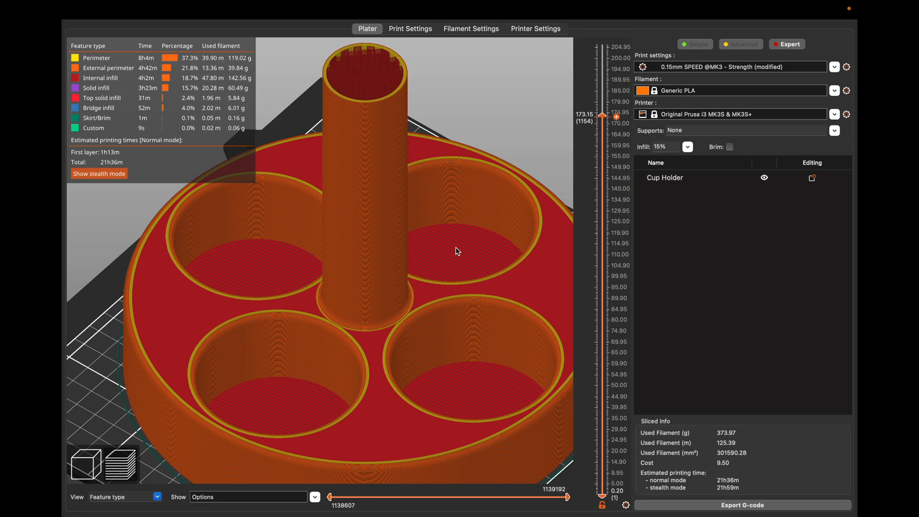
scroll(457, 252, "up", 4)
left_click_drag(607, 118, 604, 337)
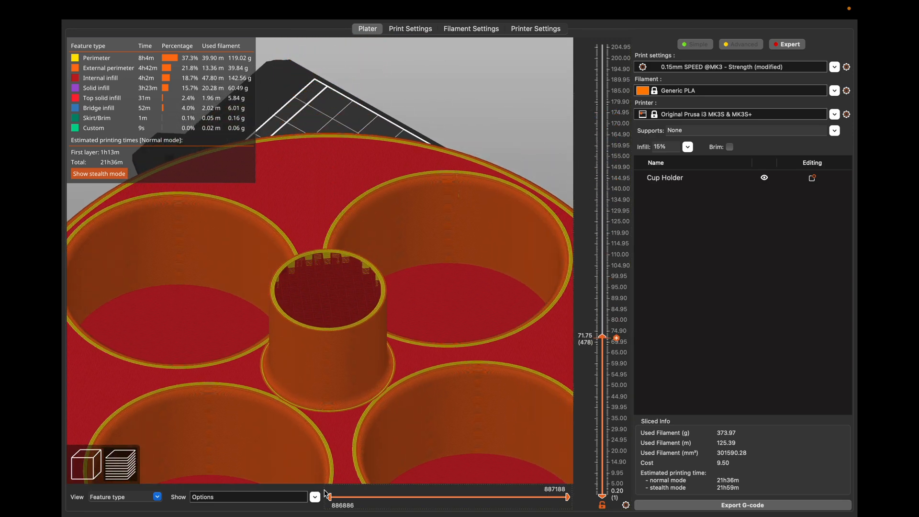
scroll(338, 450, "up", 6)
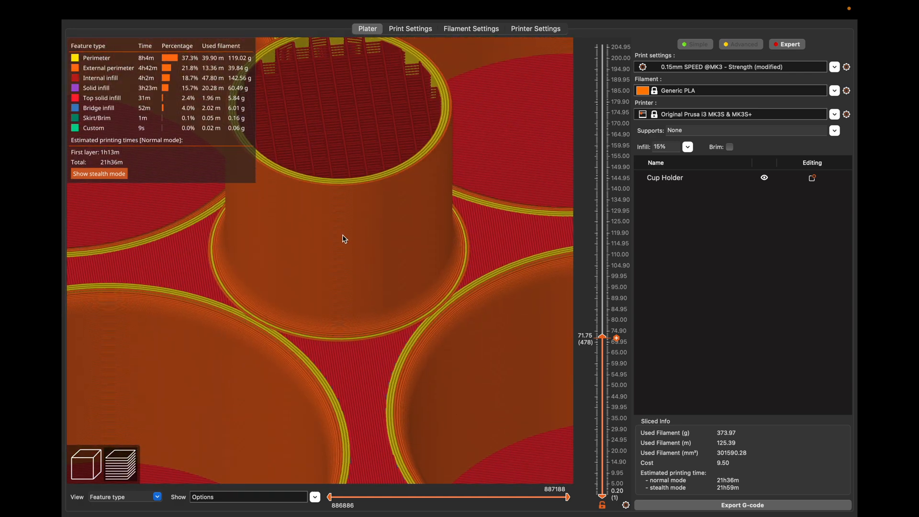
Lower the preview to about 39 mm and examine layer by layer where the central post meets the base's top layers
left_click_drag(603, 337, 605, 415)
key("Up")
key("Down")
key("Down")
key("Up")
key("Up")
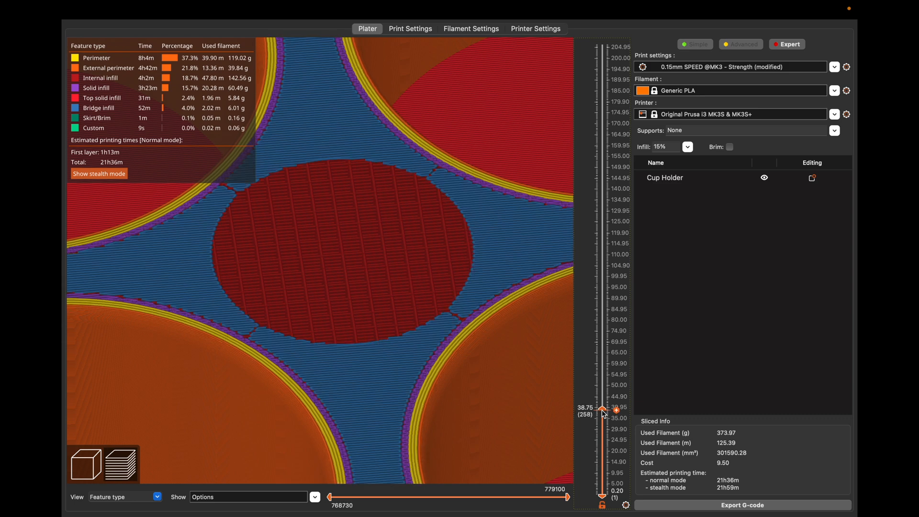
key("Up")
key("Up")
key("Up")
key("Up")
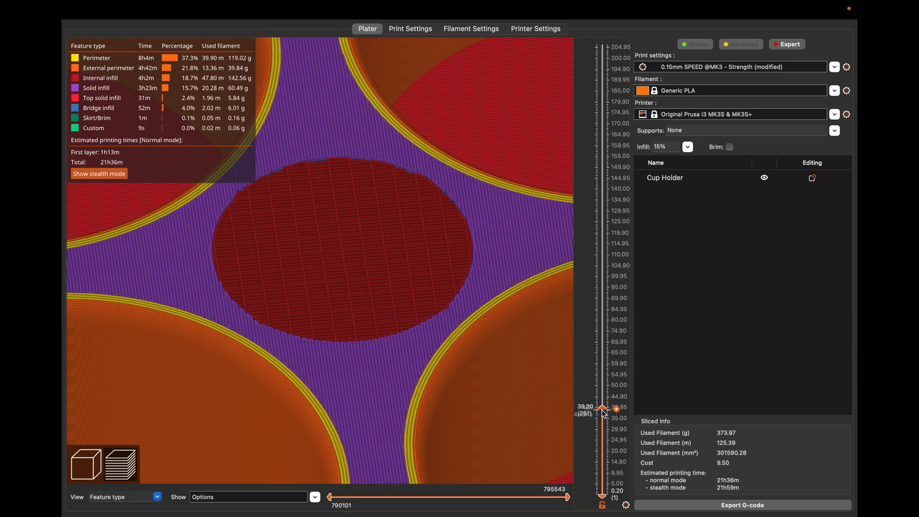
key("Up")
key("Up")
key("Down")
key("Down")
key("Down")
key("Down")
key("Down")
key("Down")
Raise the preview layer by layer to 42.05 mm and examine the perimeters and infill at the foot of the central post
key("Up")
key("Up")
key("Up")
key("Up")
key("Up")
key("Up")
key("Up")
key("Up")
key("Up")
key("Up")
key("Up")
key("Up")
key("Up")
key("Up")
key("Up")
key("Up")
key("Up")
key("Up")
key("Up")
key("Up")
key("Up")
key("Up")
scroll(474, 290, "down", 10)
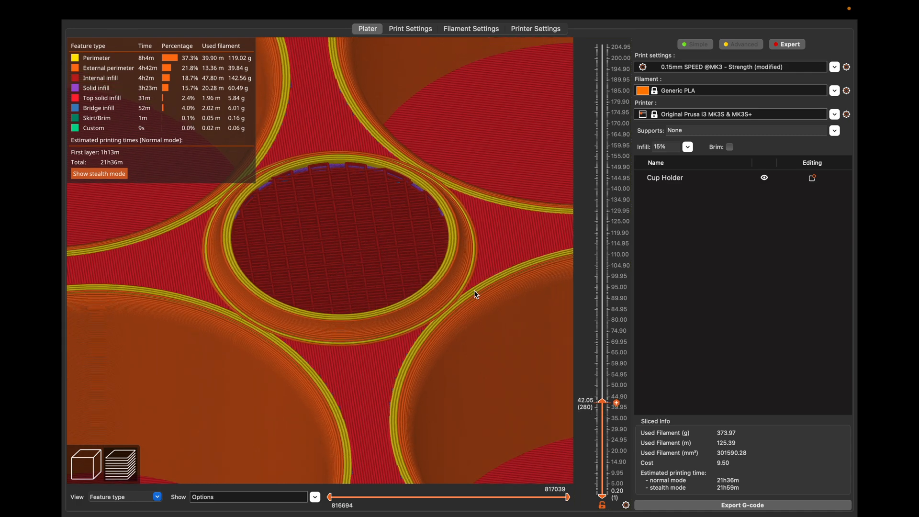
scroll(475, 291, "up", 10)
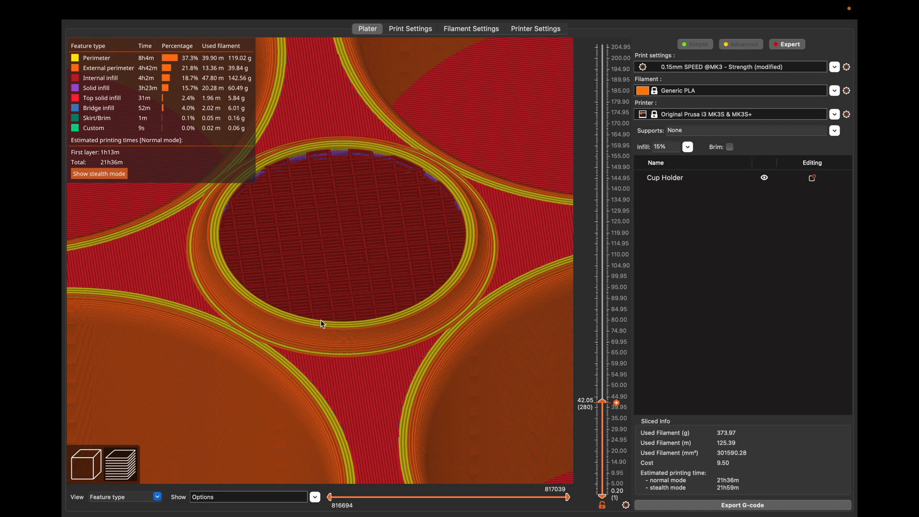
Return to the 3D editor view and add a cylinder modifier to the cup holder
scroll(343, 258, "down", 10)
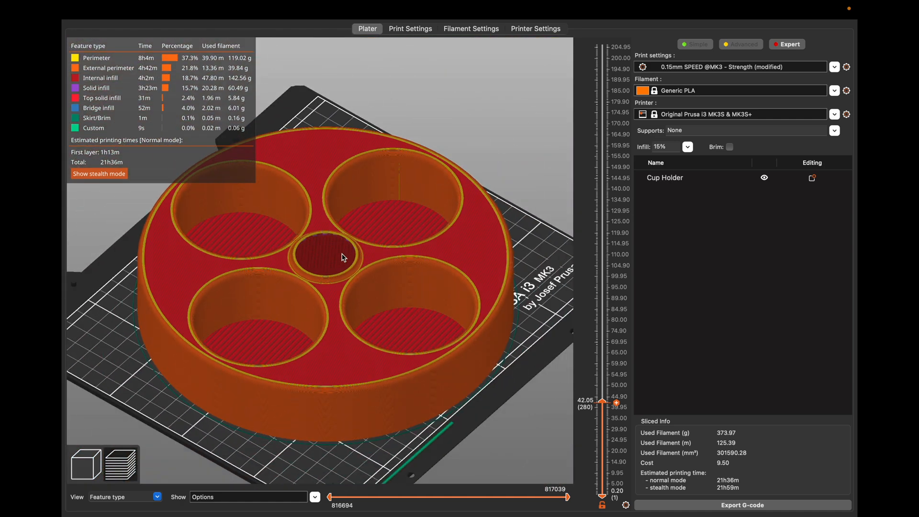
left_click(94, 454)
left_click_drag(575, 336, 573, 357)
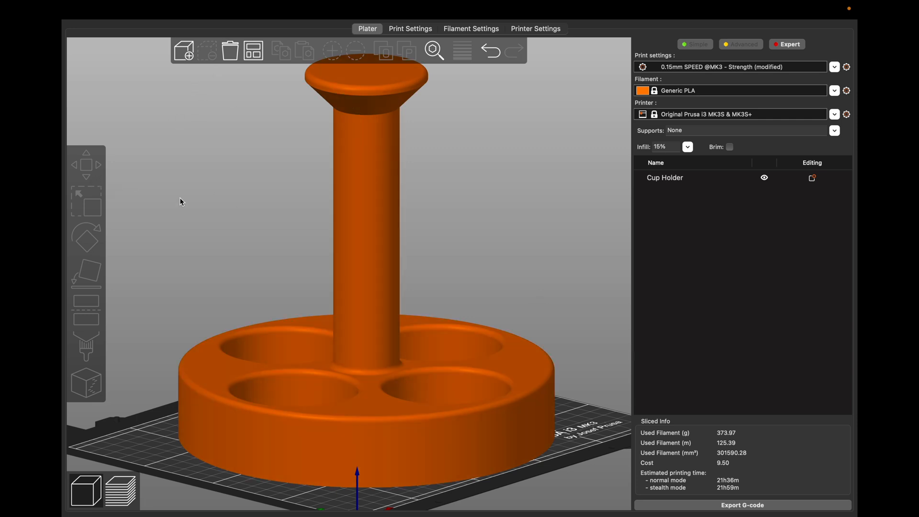
right_click(289, 353)
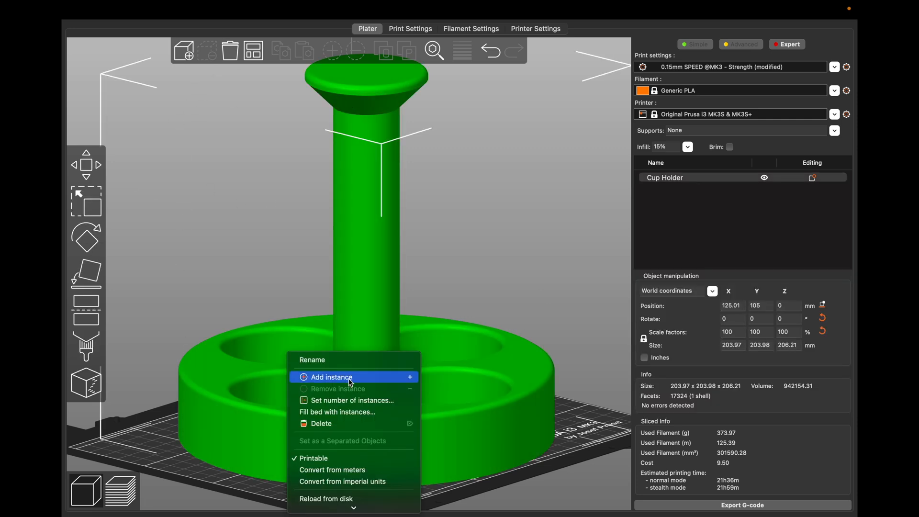
left_click(263, 282)
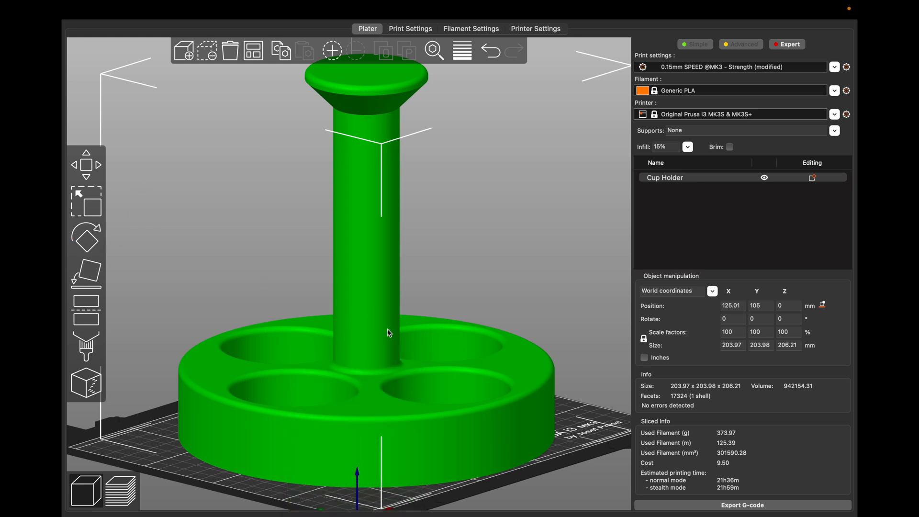
right_click(507, 386)
scroll(546, 456, "down", 5)
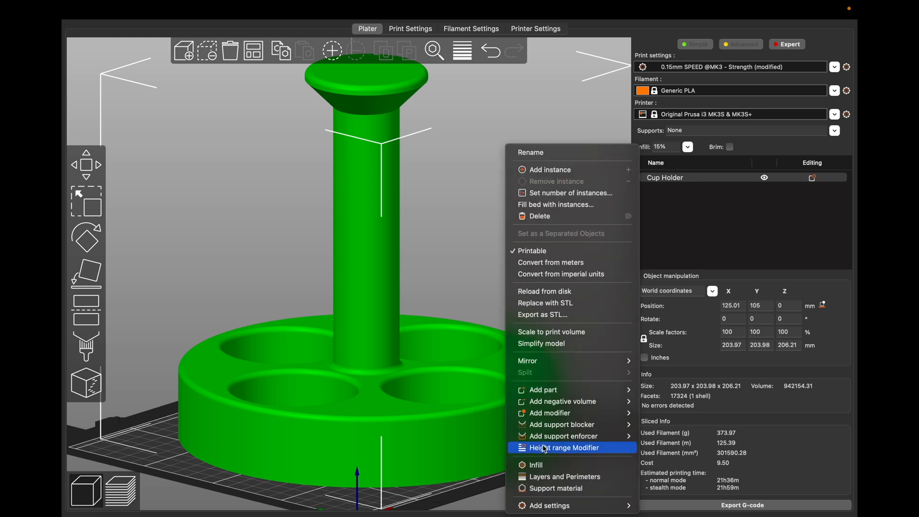
mouse_move(578, 419)
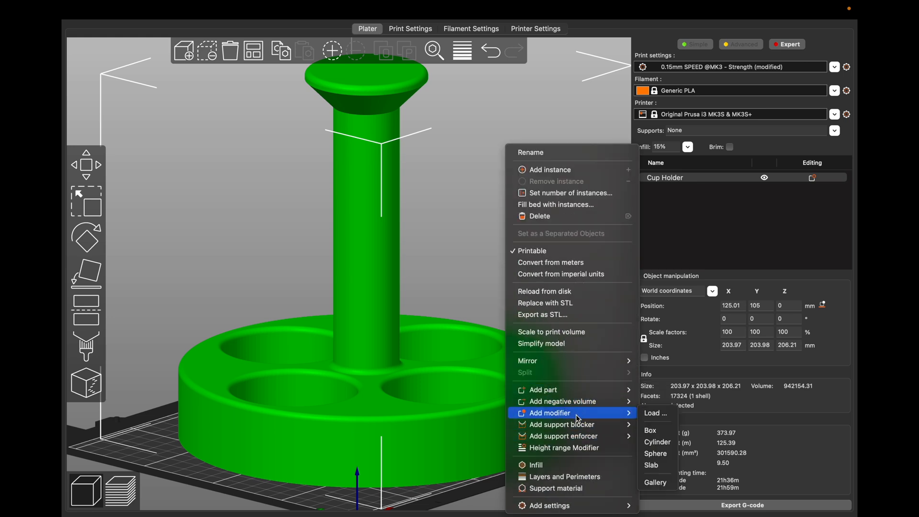
left_click(663, 441)
left_click_drag(611, 398, 476, 312)
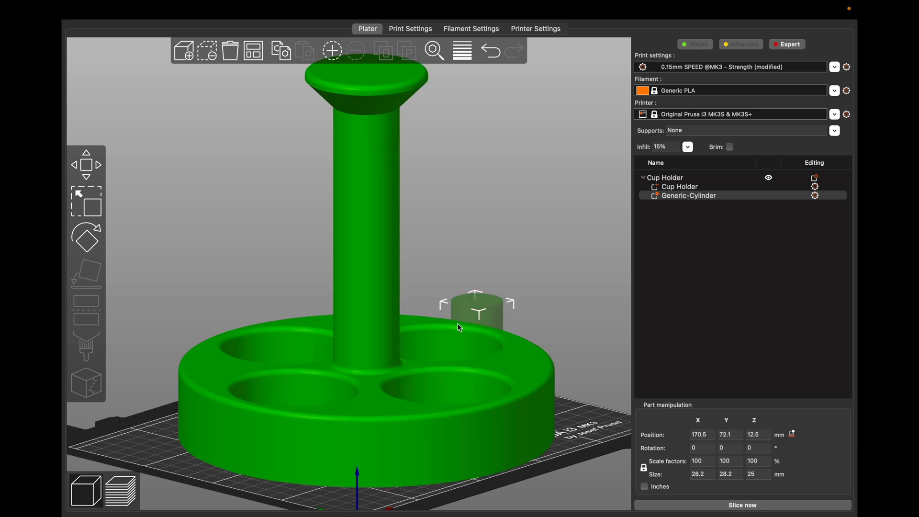
Scale the cylinder modifier to about 69.55 mm in diameter and 193.57 mm in height
left_click(87, 194)
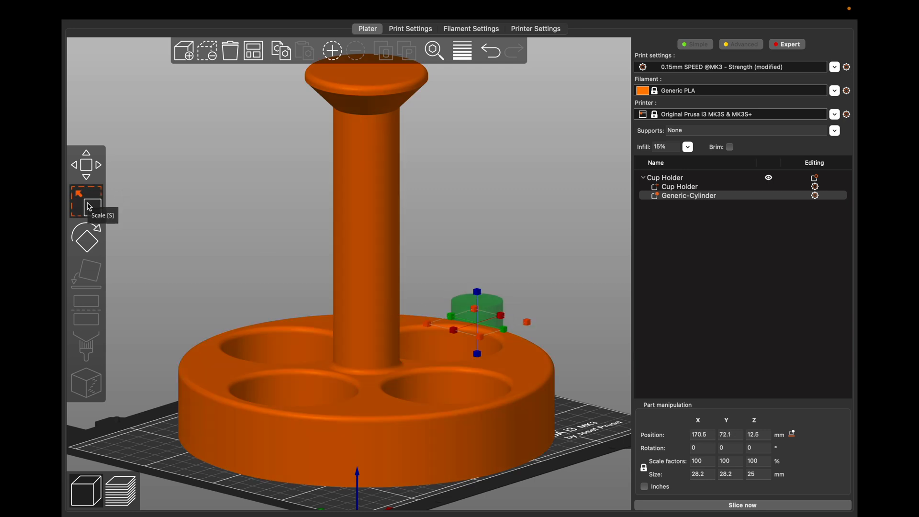
left_click_drag(486, 339, 475, 416)
left_click_drag(482, 344, 479, 468)
left_click_drag(481, 261, 479, 136)
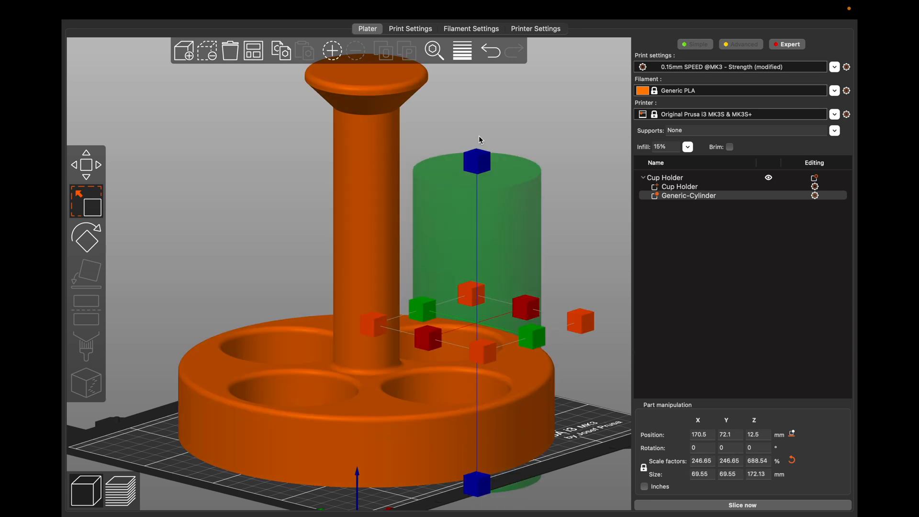
left_click_drag(477, 161, 479, 140)
Move the cylinder modifier onto the central post and raise its Z position to about 140.68 mm
left_click(91, 170)
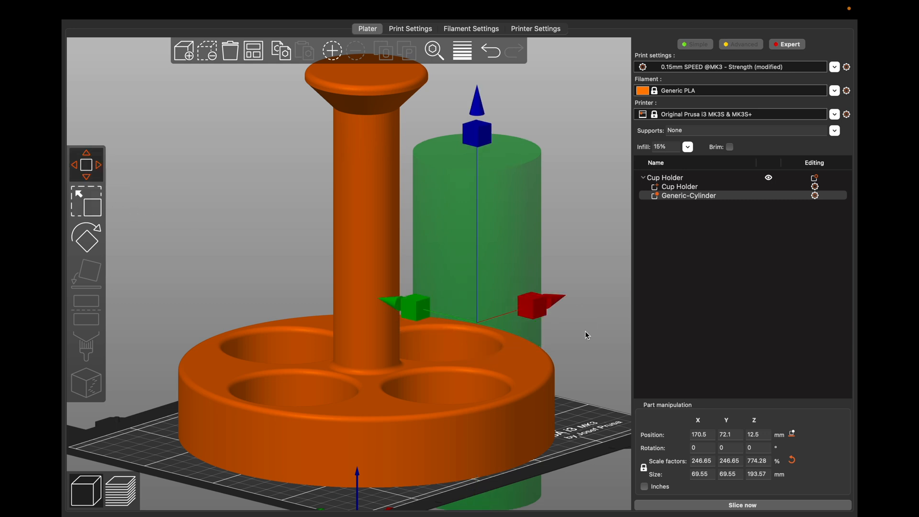
left_click_drag(456, 272, 367, 353)
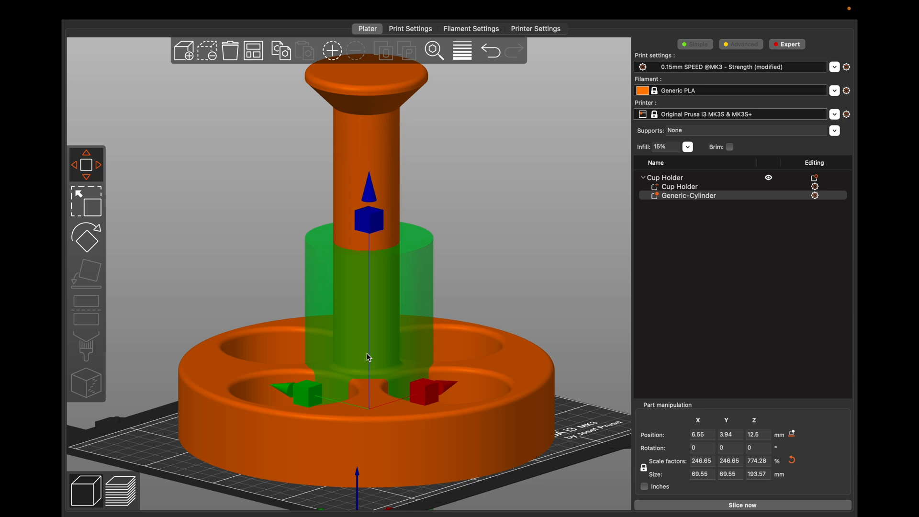
left_click_drag(375, 234, 377, 108)
left_click(377, 108)
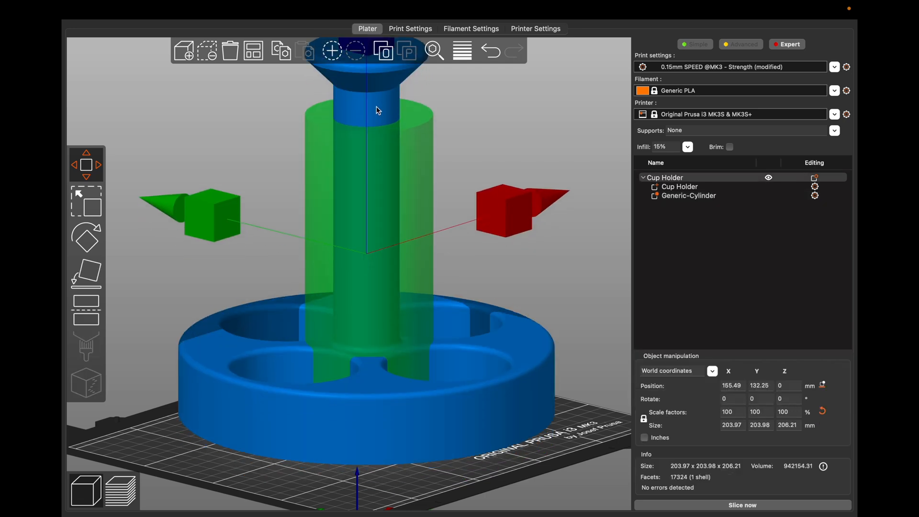
scroll(471, 146, "down", 6)
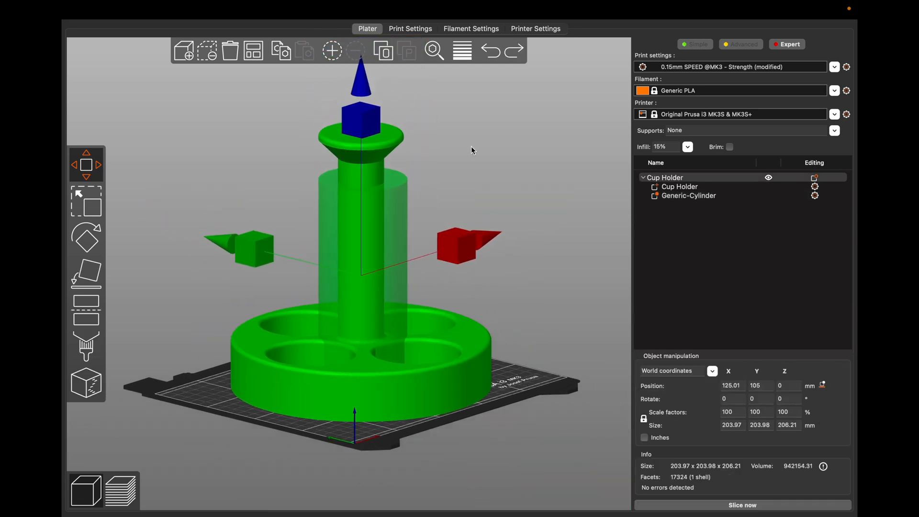
left_click(397, 216)
left_click_drag(364, 190, 363, 120)
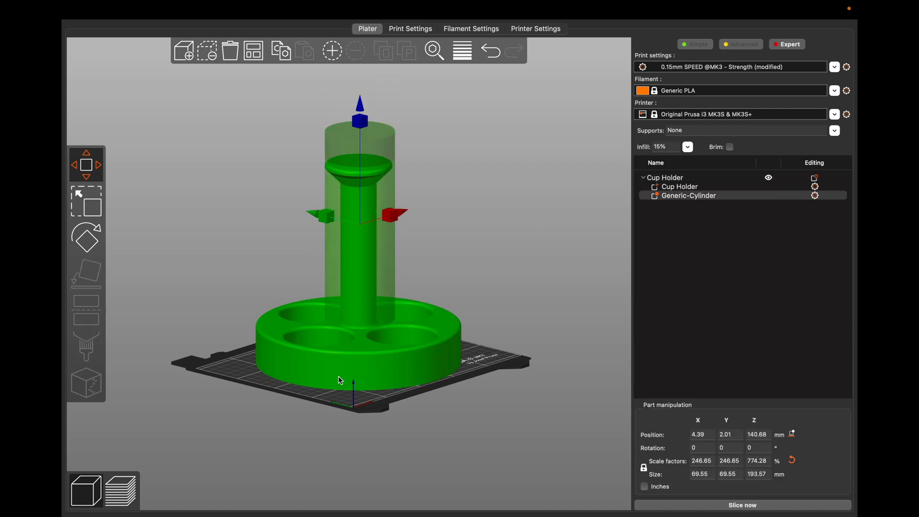
scroll(339, 380, "up", 5)
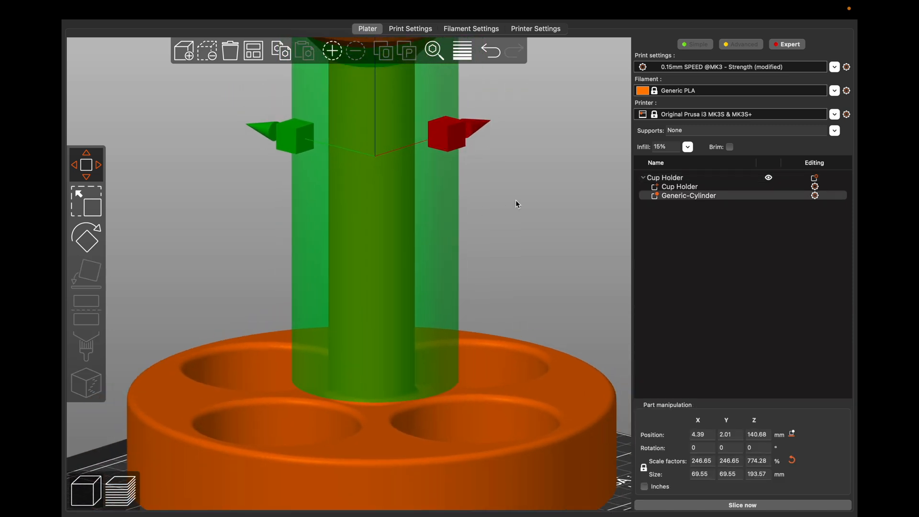
Shift the cylinder modifier to about X -19.05, Y -14.24 mm and lower it to about Z 136.63 mm
key("Down")
key("super+z")
right_click_drag(503, 168, 502, 301)
left_click_drag(427, 99, 422, 123)
right_click_drag(550, 329, 549, 167)
left_click_drag(543, 183, 541, 192)
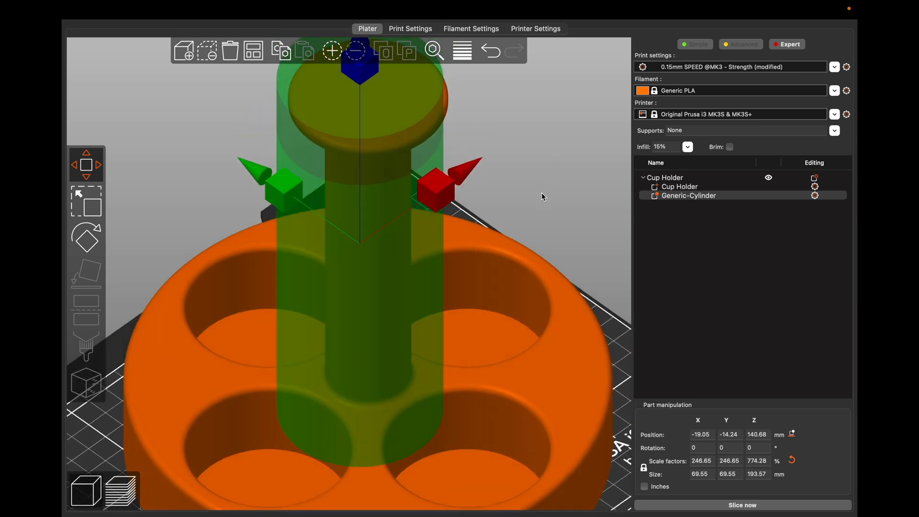
left_click_drag(363, 75, 366, 78)
left_click_drag(516, 220, 513, 186)
scroll(512, 186, "down", 5)
scroll(513, 186, "up", 2)
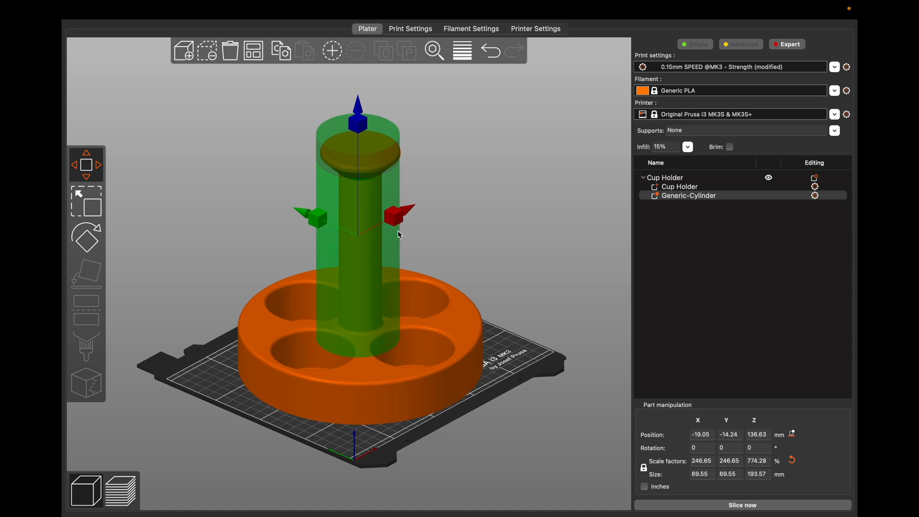
Give the cylinder modifier its own layers and perimeters settings with 6 perimeters, and slice the model
right_click(390, 249)
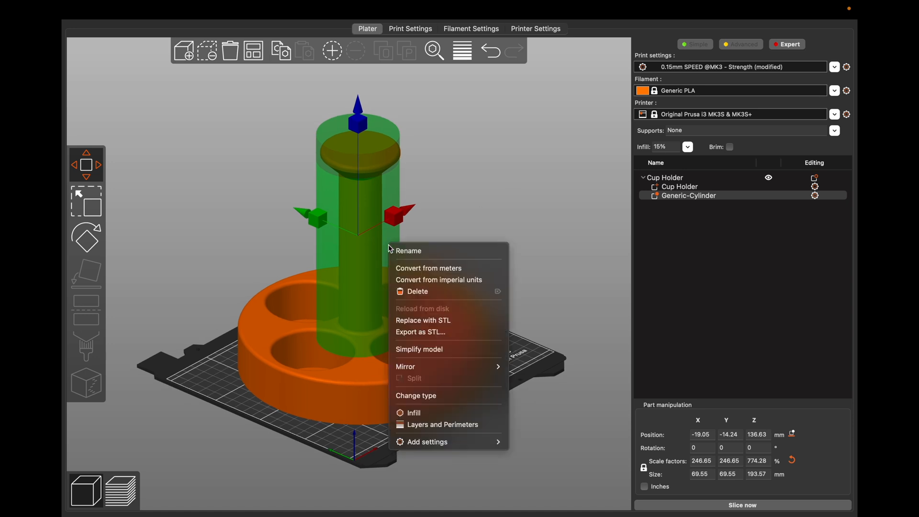
left_click(456, 426)
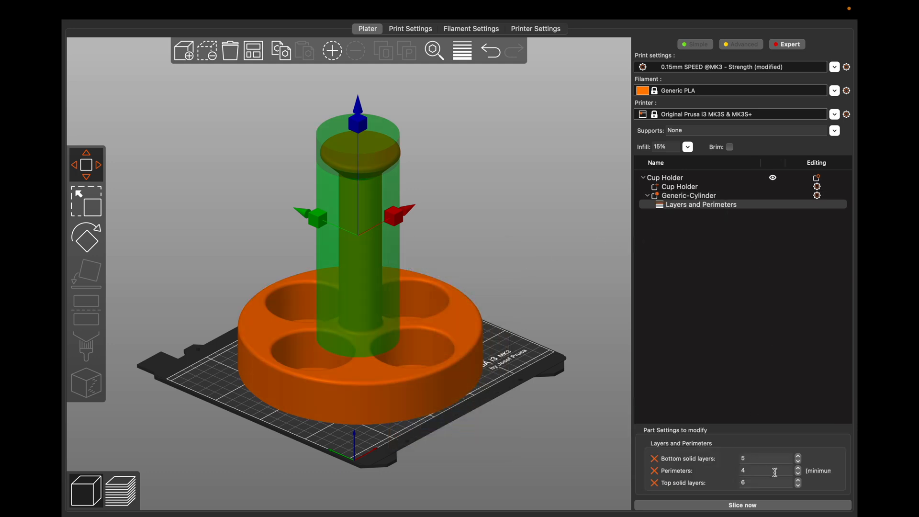
left_click(798, 468)
left_click(798, 468)
left_click(730, 506)
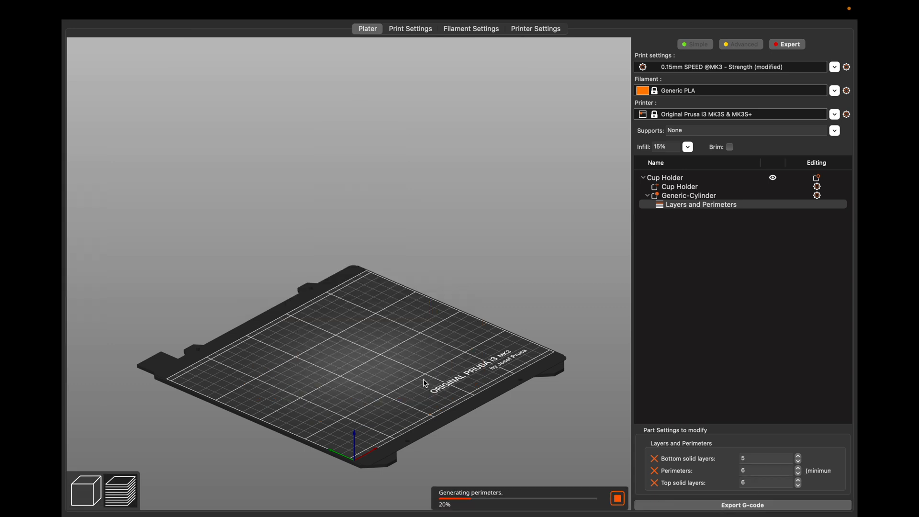
Raise the layer preview to 67.25 mm and examine the walls where the modifier overlaps the post and cups
scroll(423, 378, "up", 5)
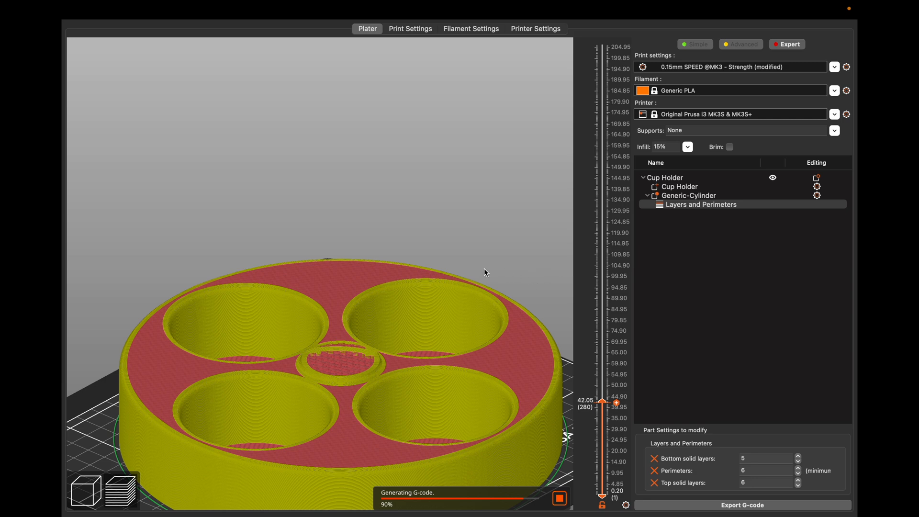
scroll(483, 268, "up", 5)
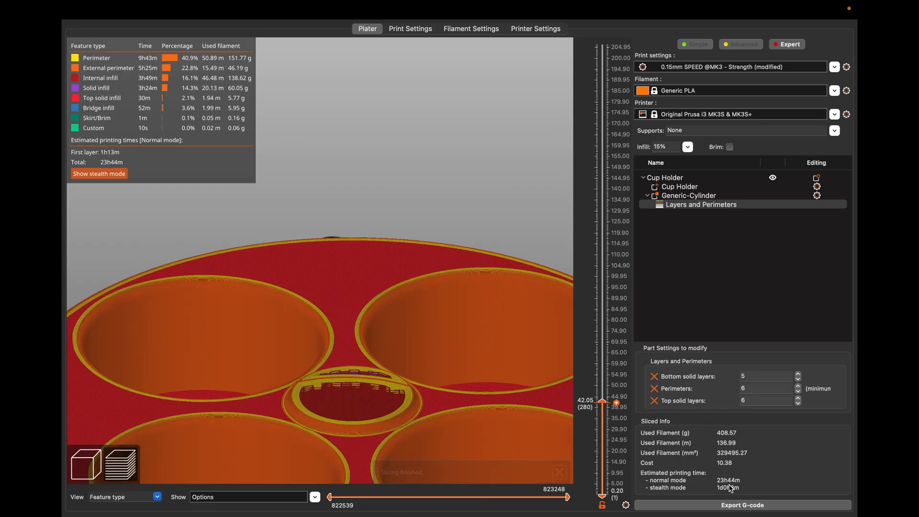
left_click_drag(602, 401, 592, 352)
left_click_drag(521, 342, 501, 361)
scroll(501, 361, "down", 5)
Recentre the cylinder modifier over the central post in the 3D editor view and slice the cup holder again
left_click(86, 464)
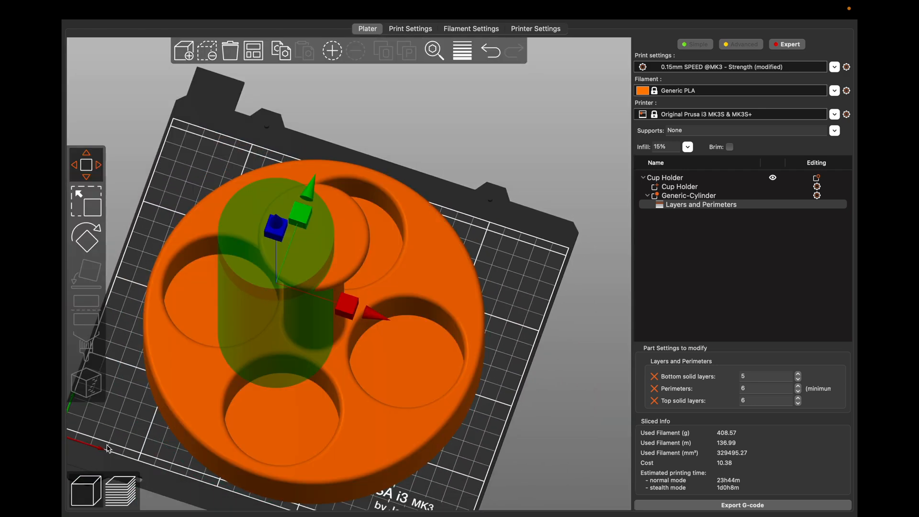
right_click(254, 277)
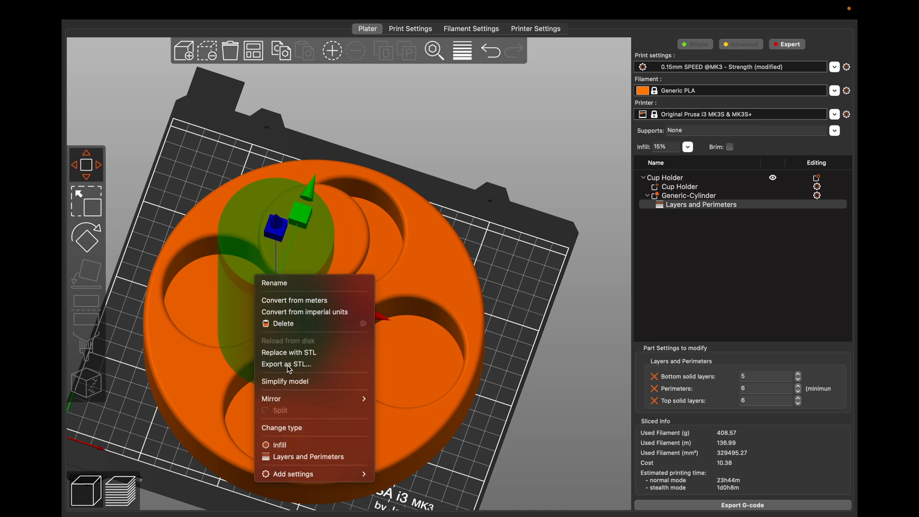
left_click(323, 38)
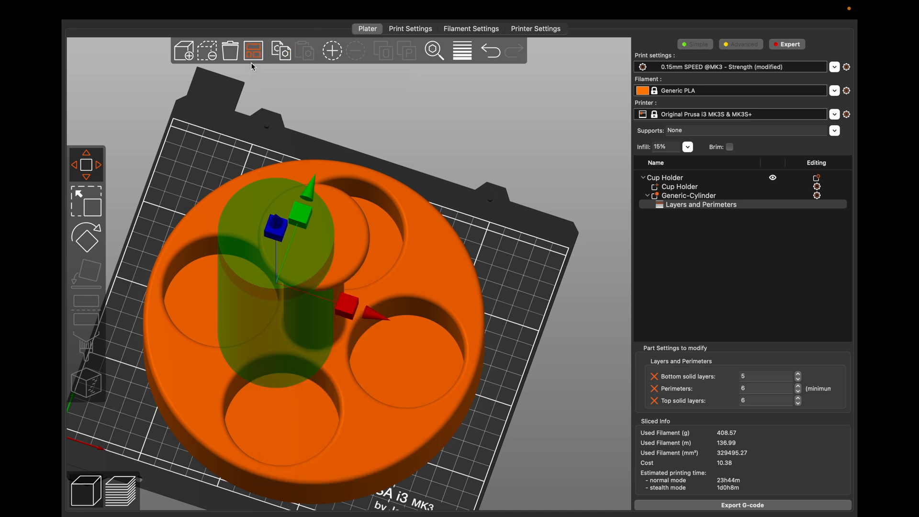
left_click_drag(245, 283, 285, 274)
mouse_move(464, 232)
left_mouse_down()
mouse_move(457, 245)
mouse_move(476, 219)
mouse_move(477, 230)
left_mouse_up()
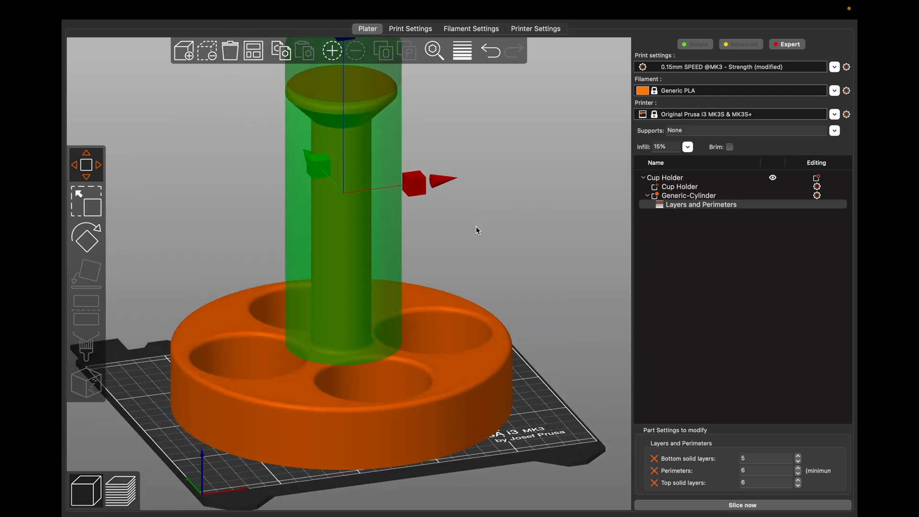
left_click(743, 506)
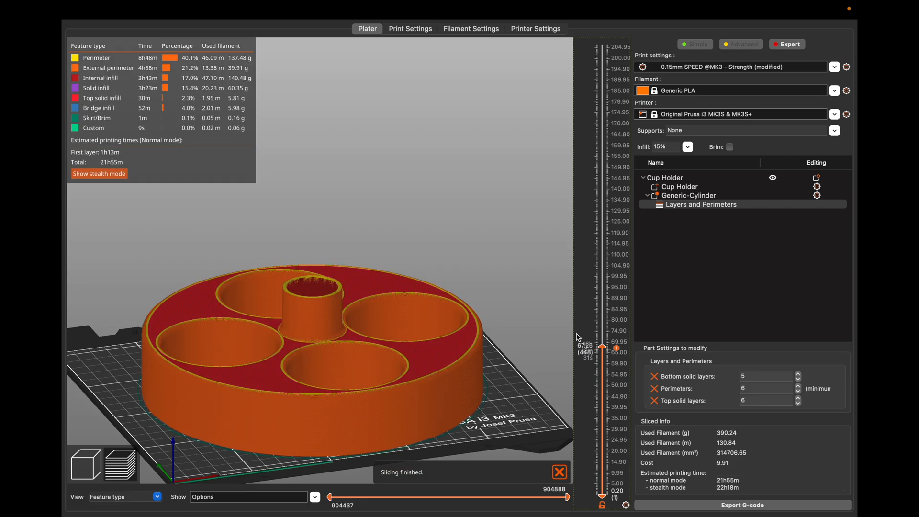
Lower the layer preview to 60.80 mm and examine the perimeters of the central post
scroll(488, 388, "up", 3)
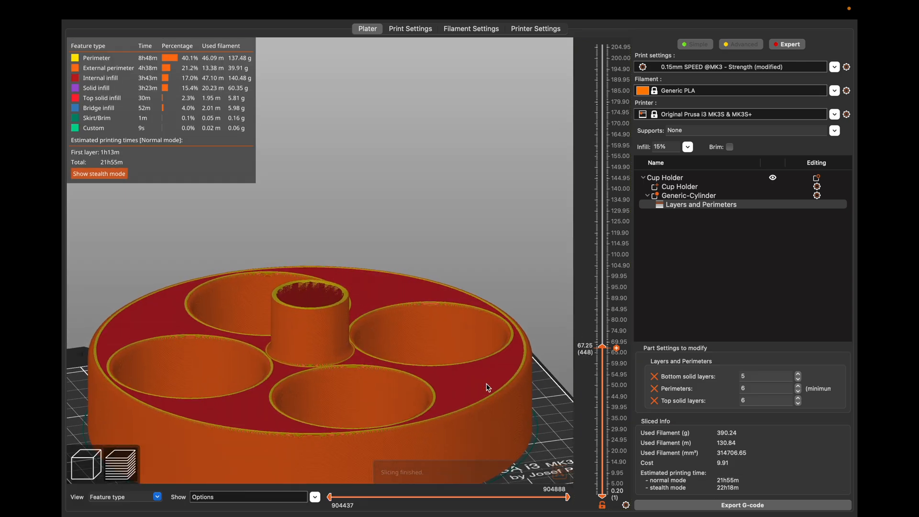
scroll(488, 388, "up", 4)
left_click_drag(427, 209, 428, 220)
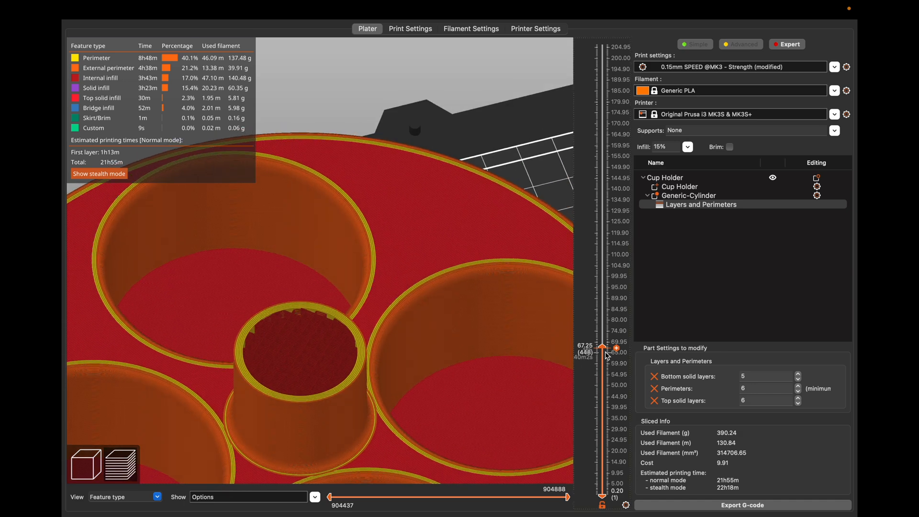
left_click_drag(603, 347, 610, 366)
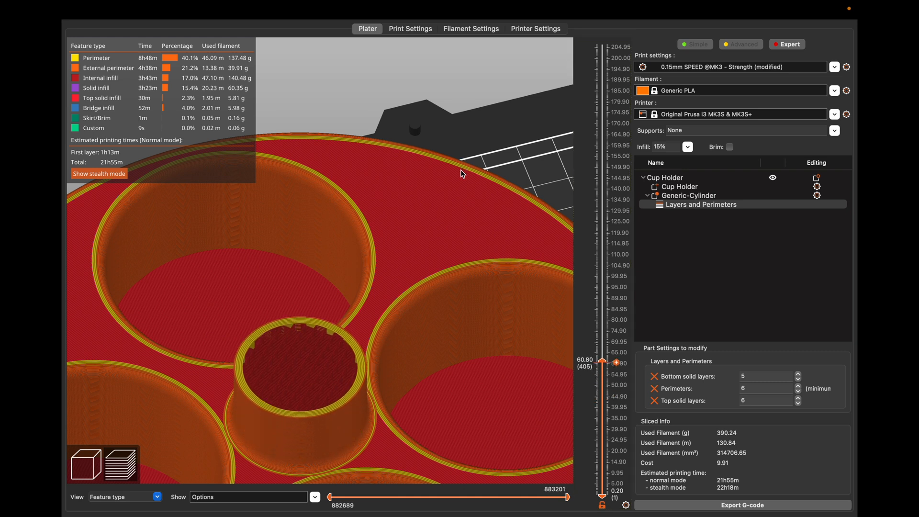
Compare the base's walls at 20 mm with the post in the preview, ending at the full 206.15 mm height
scroll(433, 163, "down", 4)
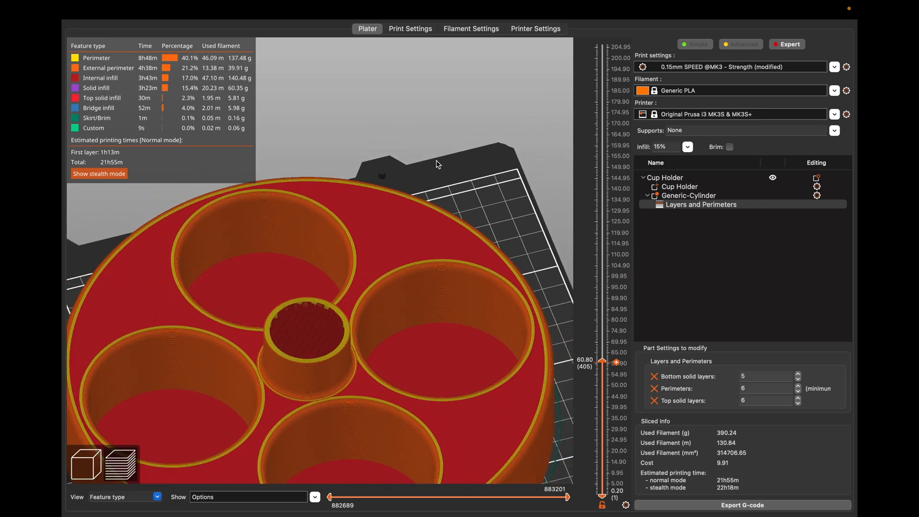
left_click_drag(483, 205, 481, 204)
left_click_drag(602, 361, 603, 451)
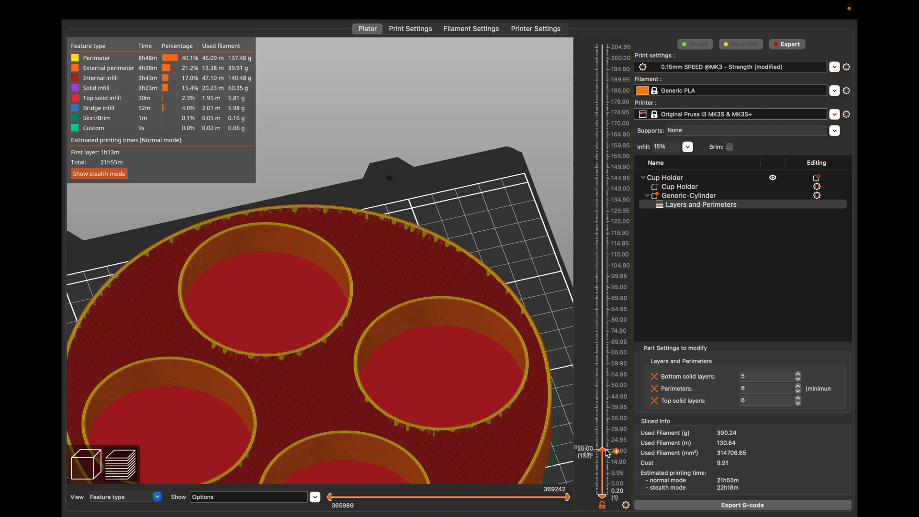
left_click_drag(603, 454, 583, 6)
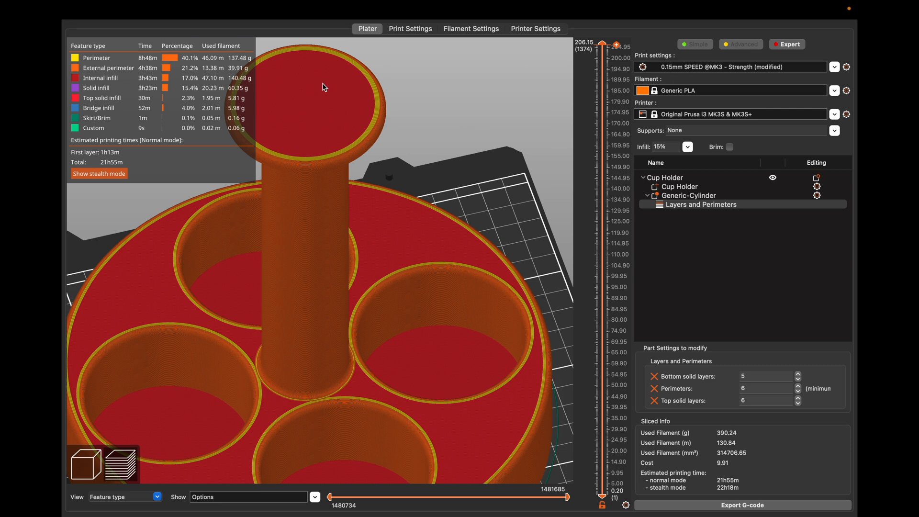
Set the print profile's minimum number of perimeters to 3 and return to the plater
left_click(406, 30)
left_click(368, 135)
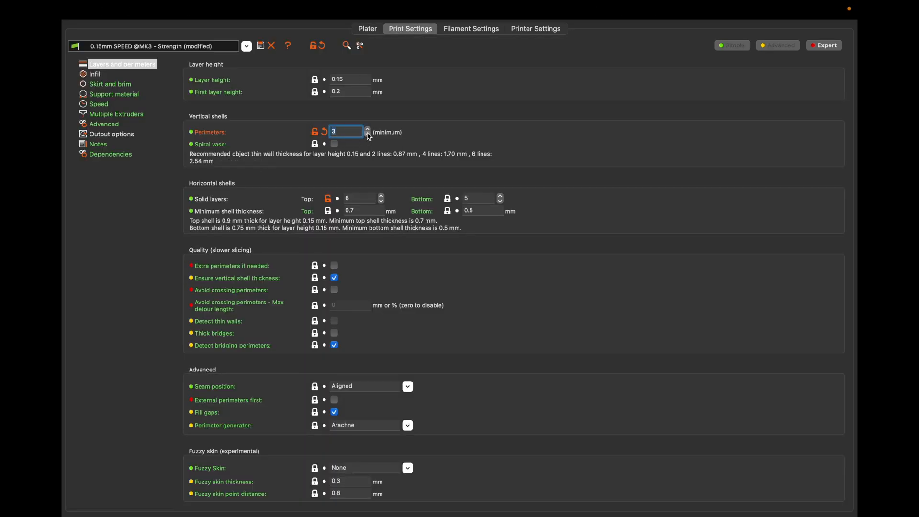
left_click(375, 34)
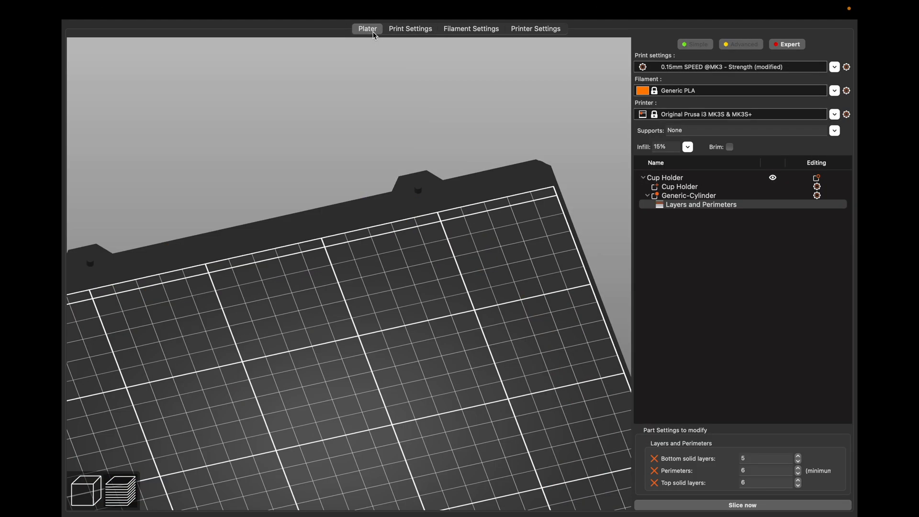
Slice the cup holder with the updated minimum perimeters setting and view the whole model in the preview
left_click(736, 508)
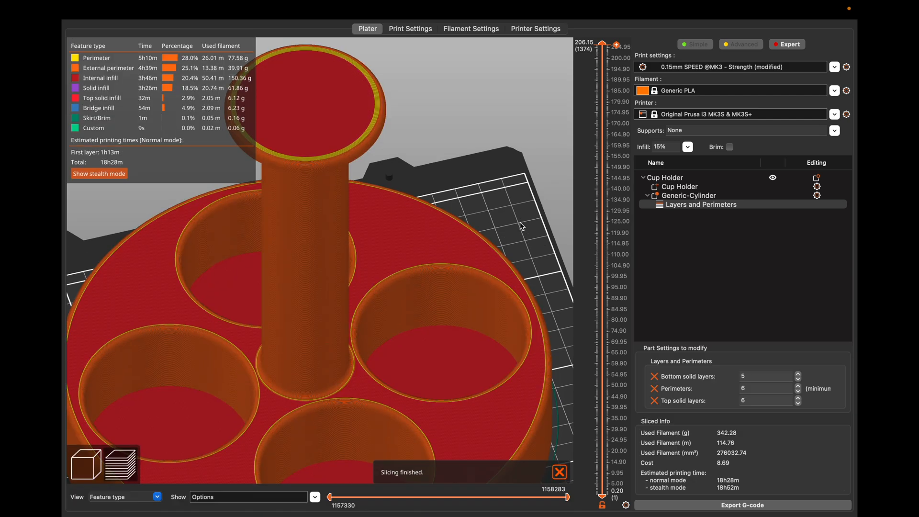
scroll(520, 226, "up", 3)
scroll(498, 215, "down", 6)
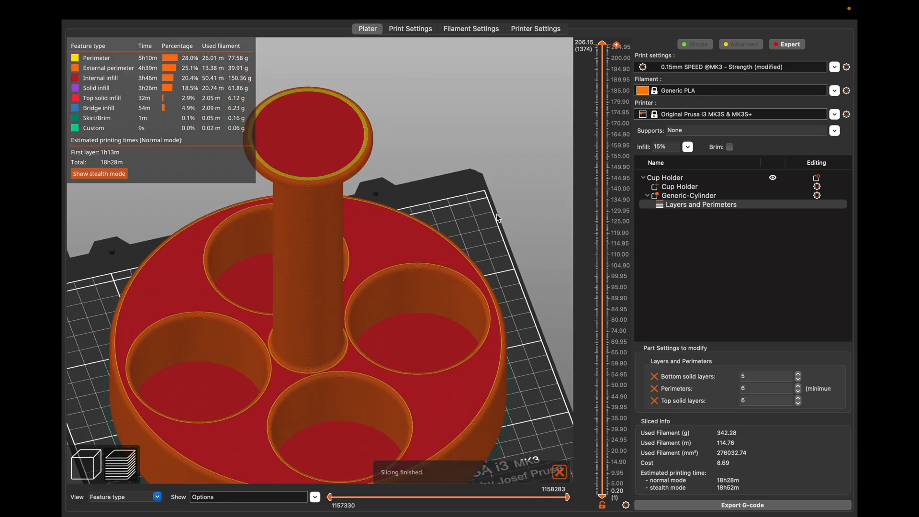
middle_click_drag(476, 205, 535, 156)
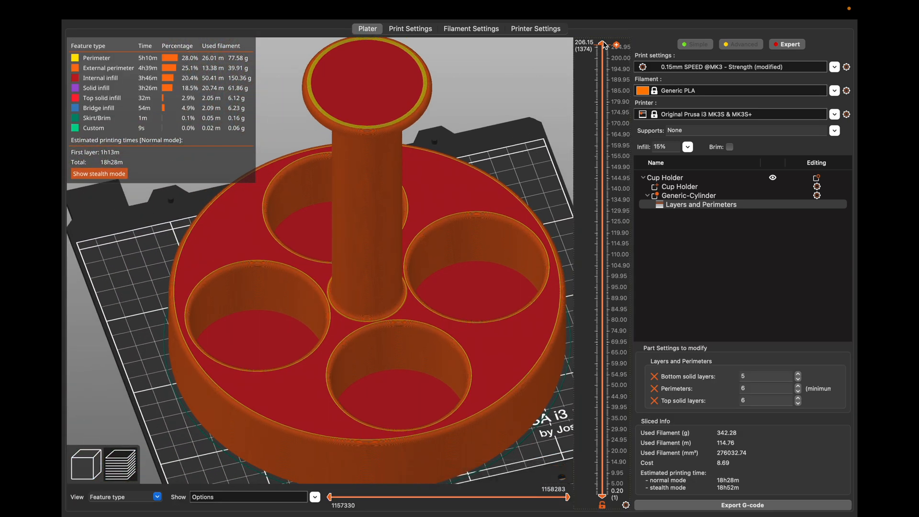
Lower the layer preview to 6.20 mm and examine the walls around the cup recesses
left_click_drag(617, 45, 617, 481)
scroll(521, 393, "up", 6)
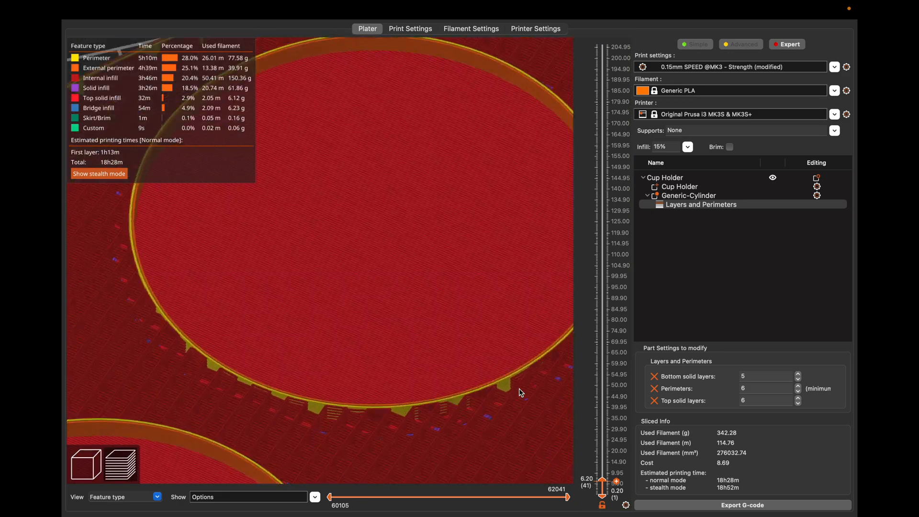
scroll(521, 393, "up", 3)
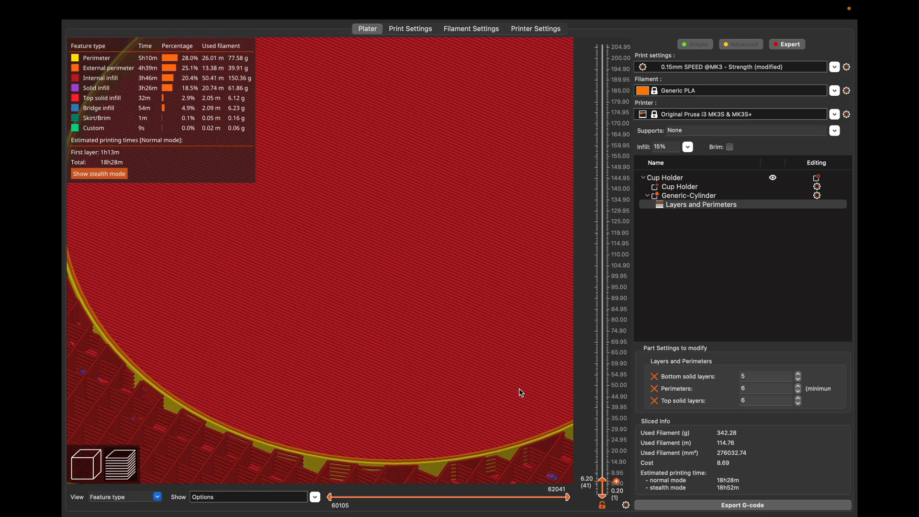
scroll(521, 393, "down", 8)
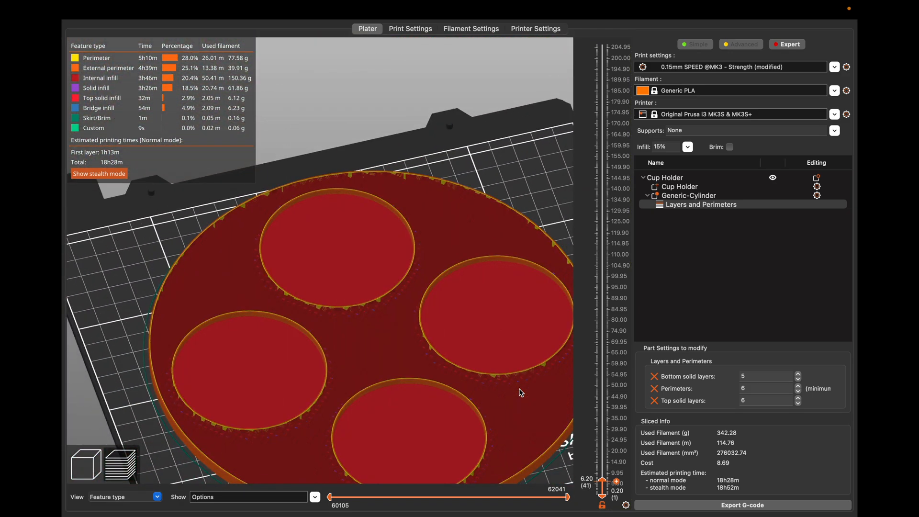
Raise the layer preview to 38.30 mm and step up to 39.95 mm, examining where the central post meets the base
left_click_drag(603, 480, 612, 415)
scroll(510, 413, "up", 5)
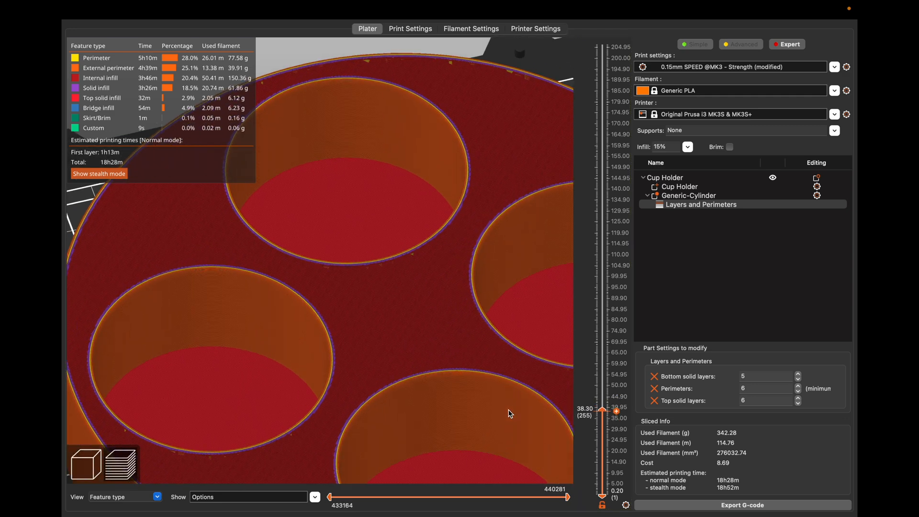
key("Up")
key("Up")
key("Up")
key("Up")
key("Up")
key("Up")
key("Up")
key("Up")
key("Up")
key("Up")
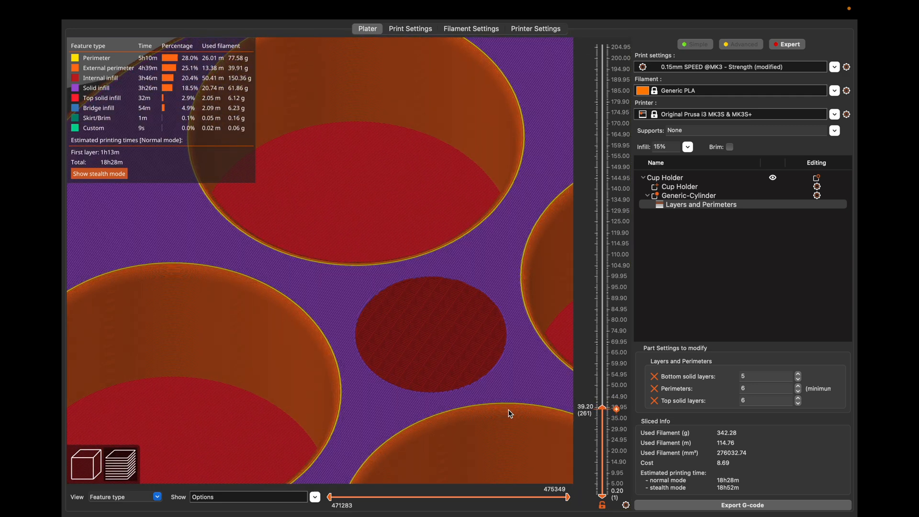
key("Up")
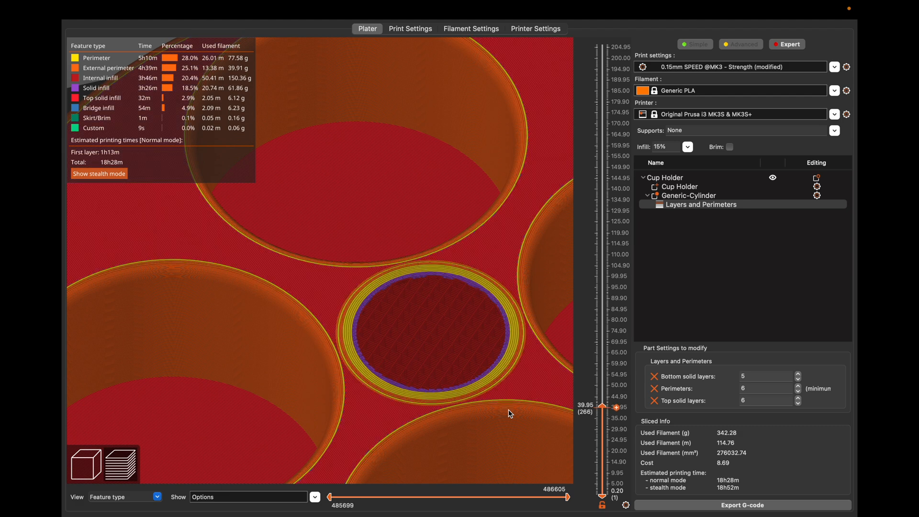
Step back and forth between the layers around 39.80 mm and 39.95 mm to compare the post's perimeters
key("Down")
key("Down")
key("Down")
key("Up")
key("Up")
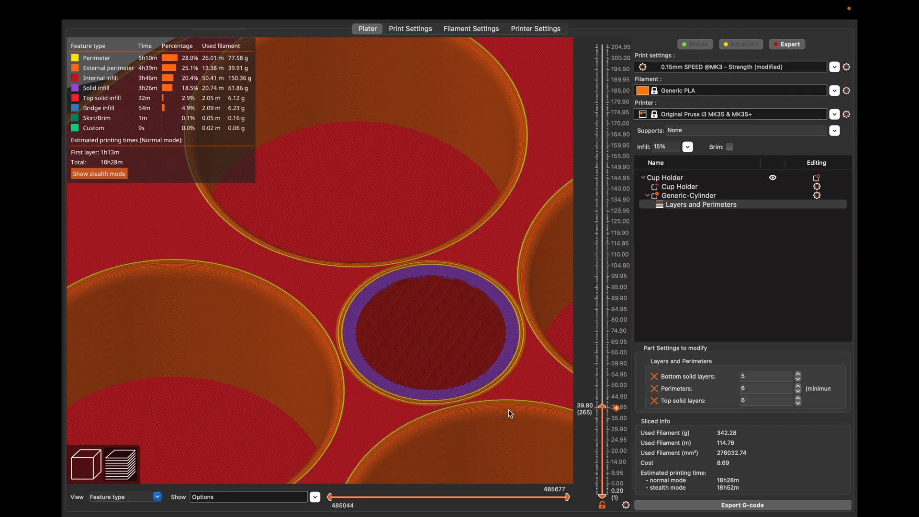
key("Up")
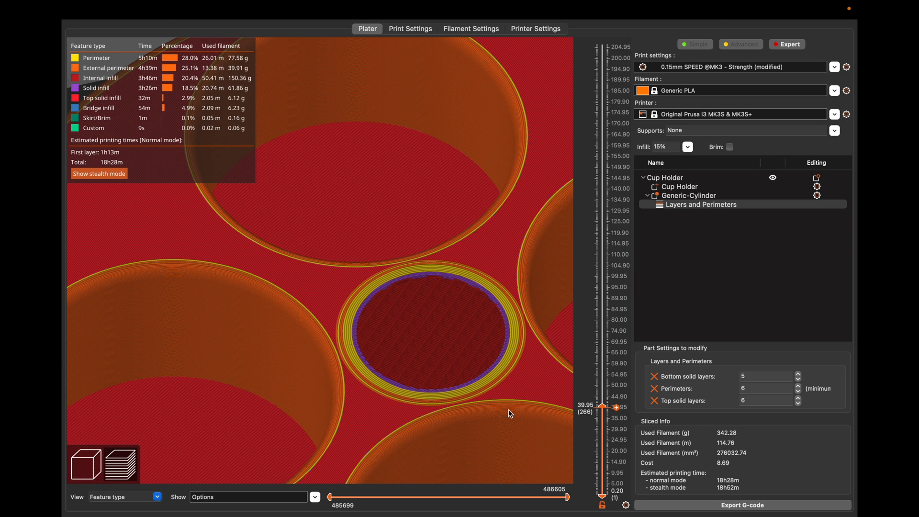
Move the cylinder modifier slightly down into the base in the 3D editor view and slice the cup holder again
left_click(86, 462)
scroll(314, 289, "down", 5)
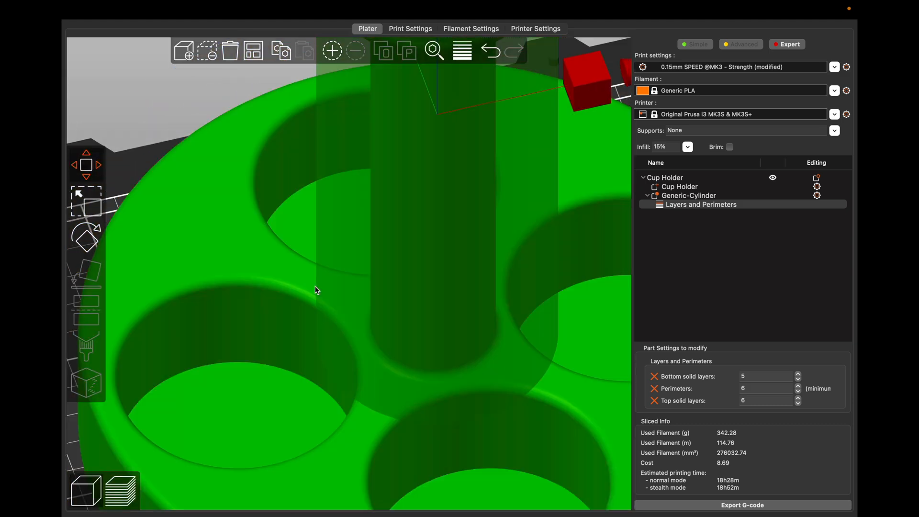
left_click_drag(461, 159, 505, 141)
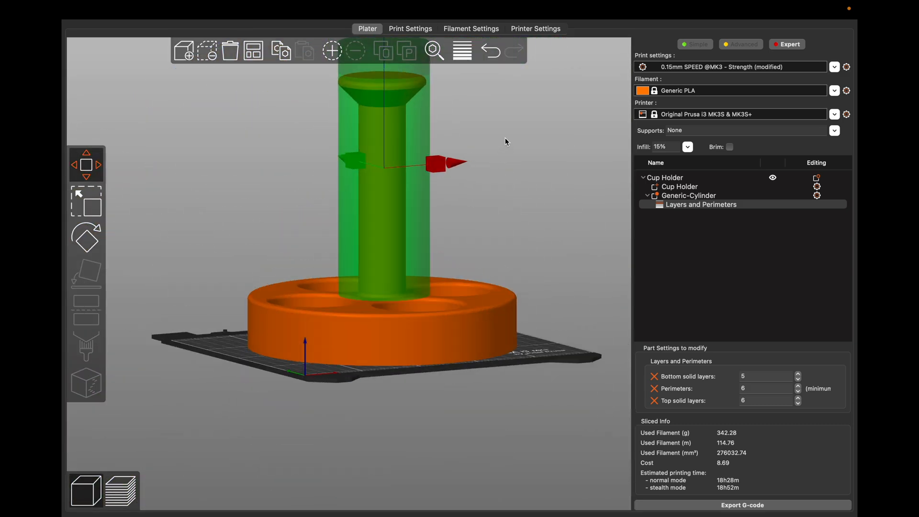
left_click_drag(424, 149, 489, 142)
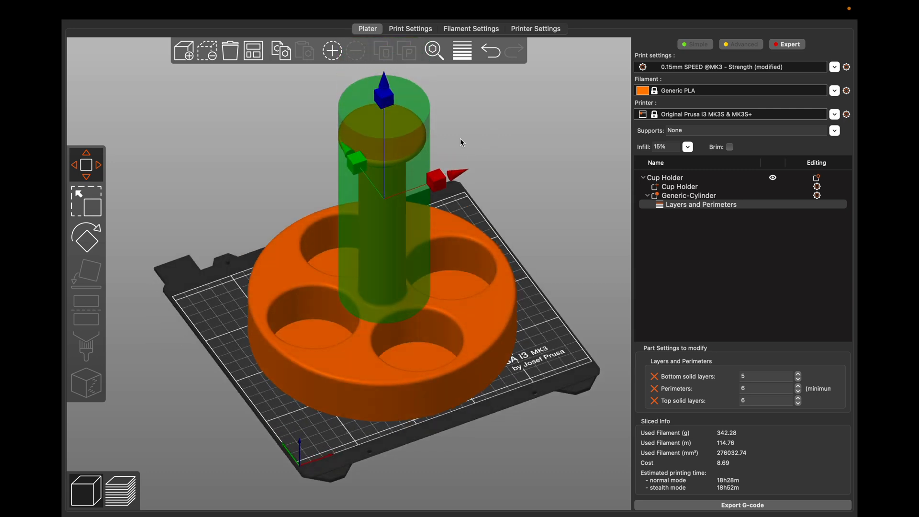
left_click_drag(375, 102, 384, 102)
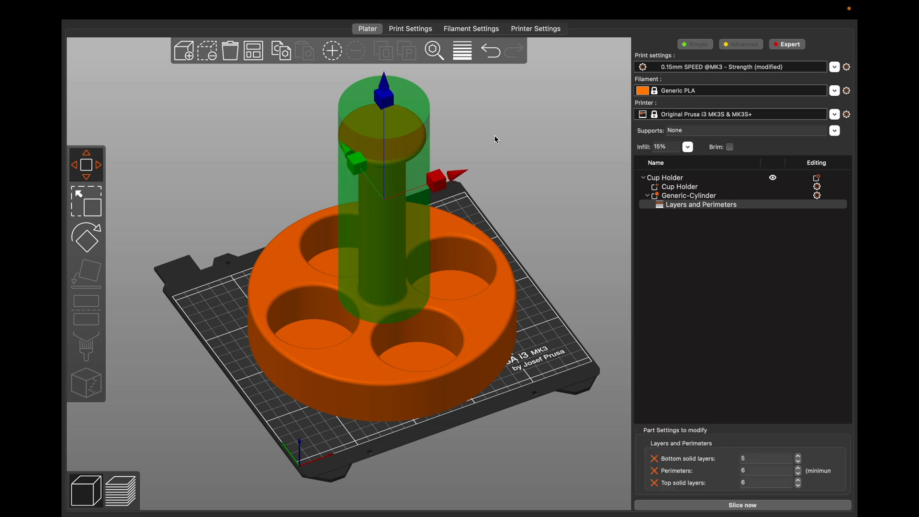
left_click(667, 503)
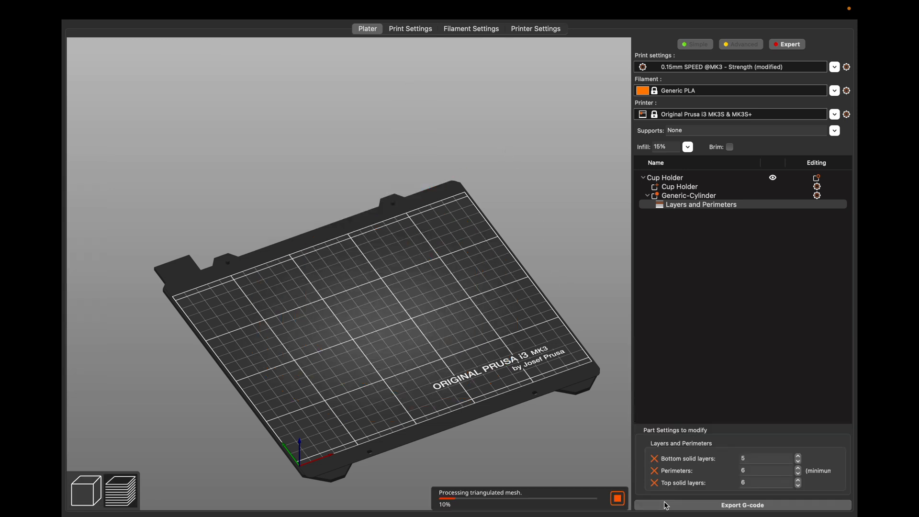
scroll(461, 372, "up", 5)
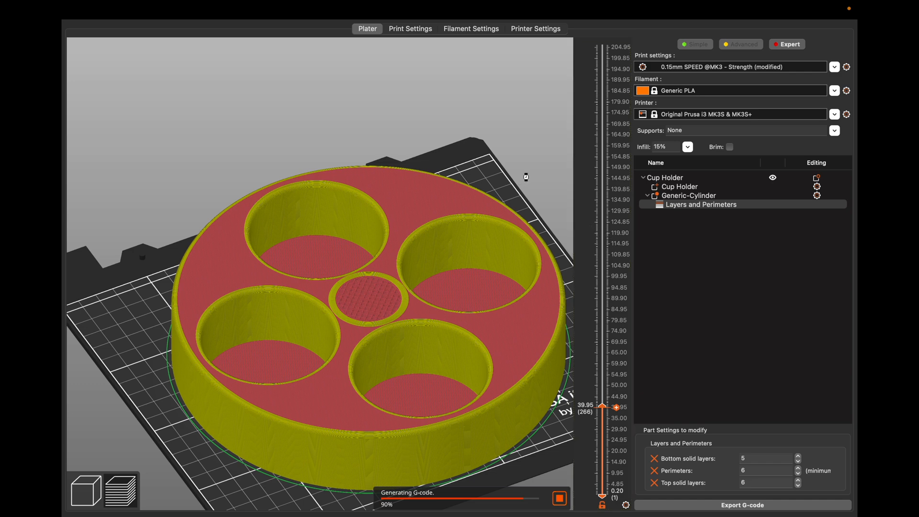
scroll(526, 182, "up", 6)
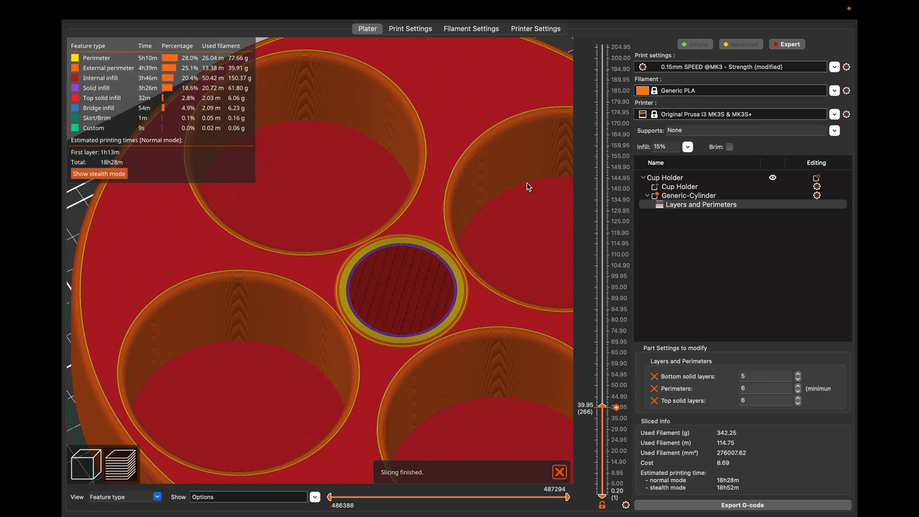
Lower the layer preview to 39.65 mm and step up to 40.55 mm, examining the perimeters at the post's foot
left_click_drag(602, 406, 605, 412)
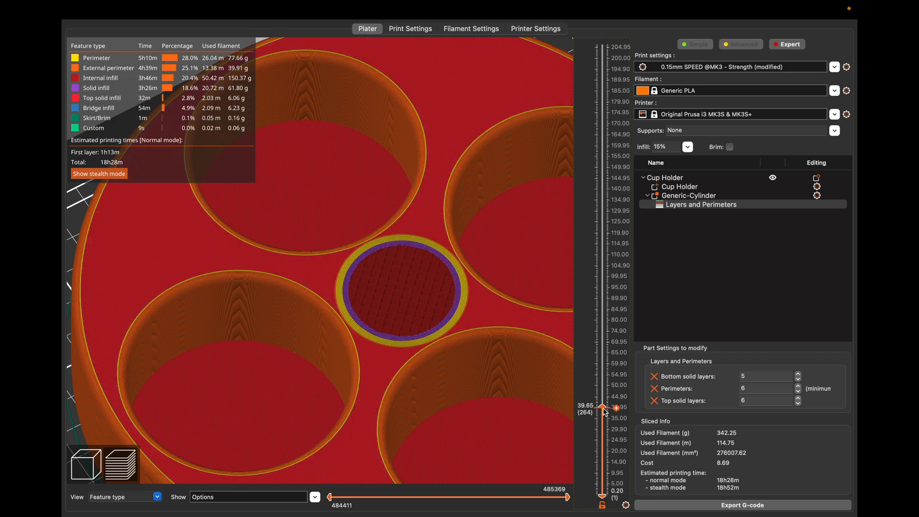
scroll(406, 346, "up", 6)
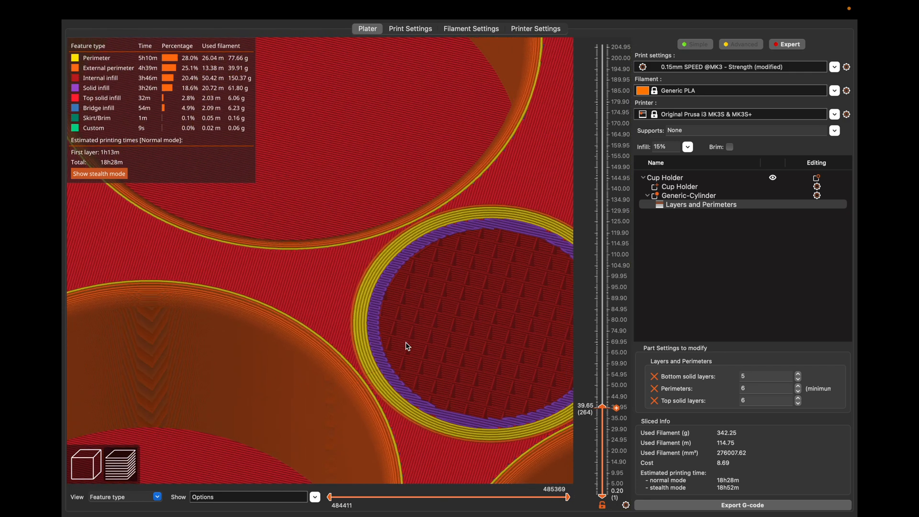
scroll(406, 345, "down", 5)
key("Up")
key("Up")
key("Up")
key("Up")
key("Up")
key("Up")
key("Up")
key("Up")
key("Up")
key("Up")
key("Up")
key("Up")
key("Up")
key("Up")
key("Up")
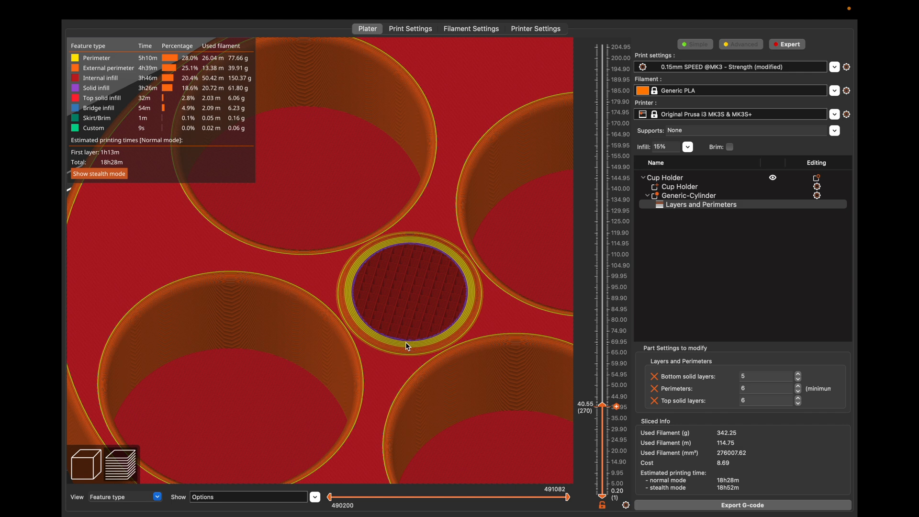
Raise the layer preview layer by layer to 48.65 mm and examine the post's perimeters and infill close up
key("Up")
key("Up")
key("Up")
key("Up")
key("Up")
key("Up")
key("Up")
key("Up")
key("Up")
key("Up")
key("Up")
key("Up")
key("Up")
key("Up")
key("Up")
key("Up")
key("Up")
key("Up")
key("Up")
key("Up")
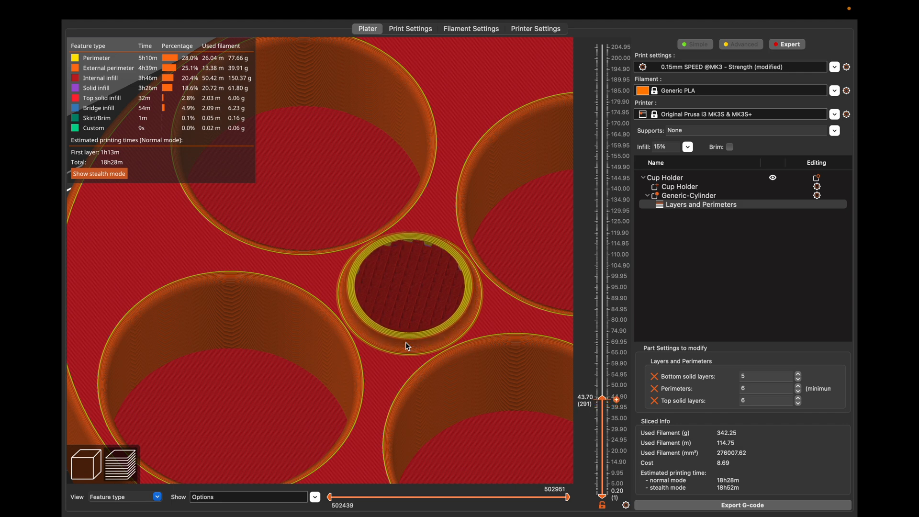
key("Up")
key("Up")
key("Up")
key("Up")
key("Up")
key("Up")
key("Up")
key("Up")
key("Up")
key("Up")
key("Up")
key("Up")
key("Up")
key("Up")
key("Up")
key("Up")
key("Up")
key("Up")
key("Up")
key("Up")
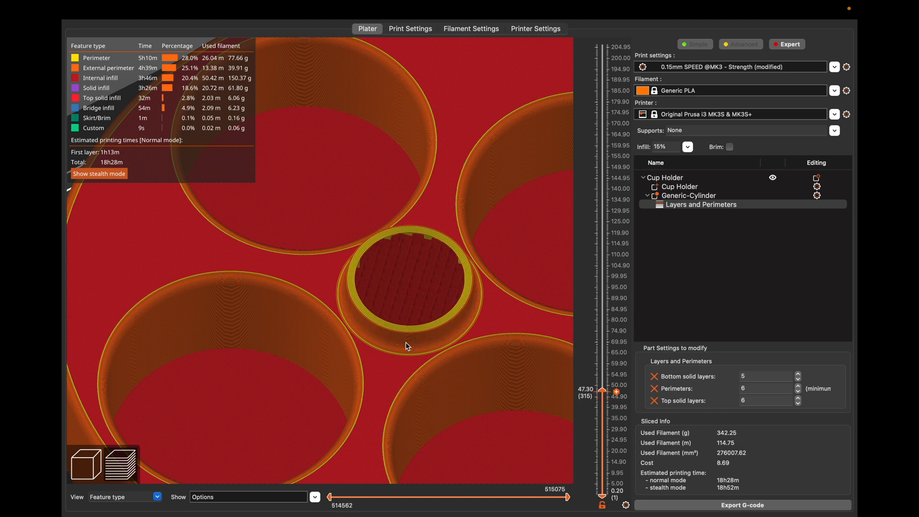
scroll(406, 341, "up", 5)
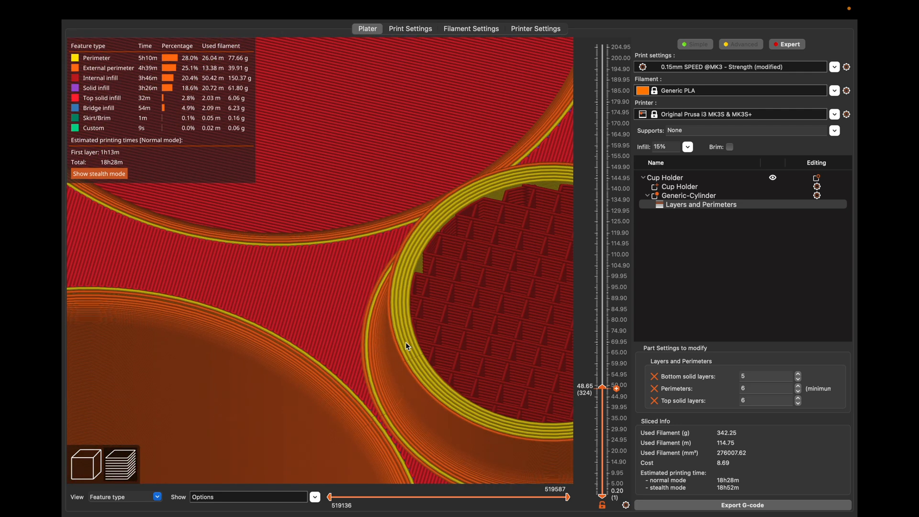
right_click_drag(349, 270, 173, 216)
scroll(354, 269, "up", 2)
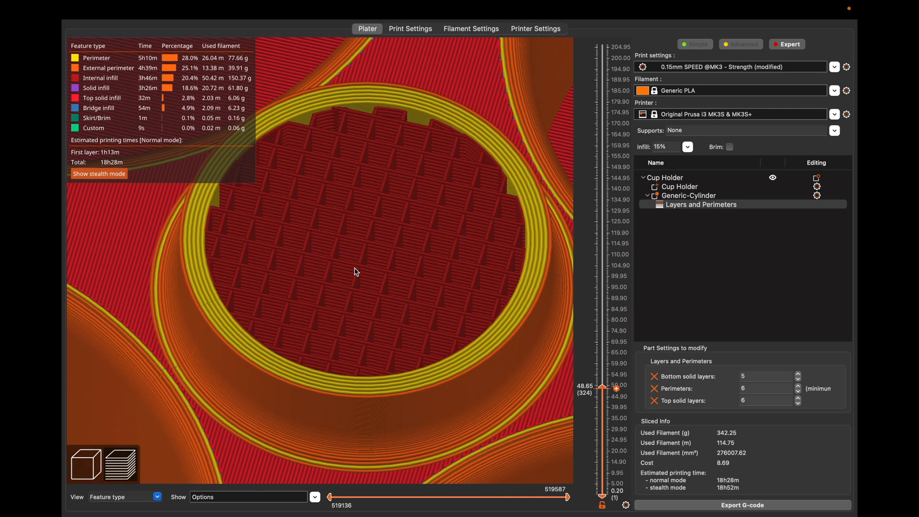
scroll(355, 270, "up", 2)
right_click_drag(355, 273, 364, 300)
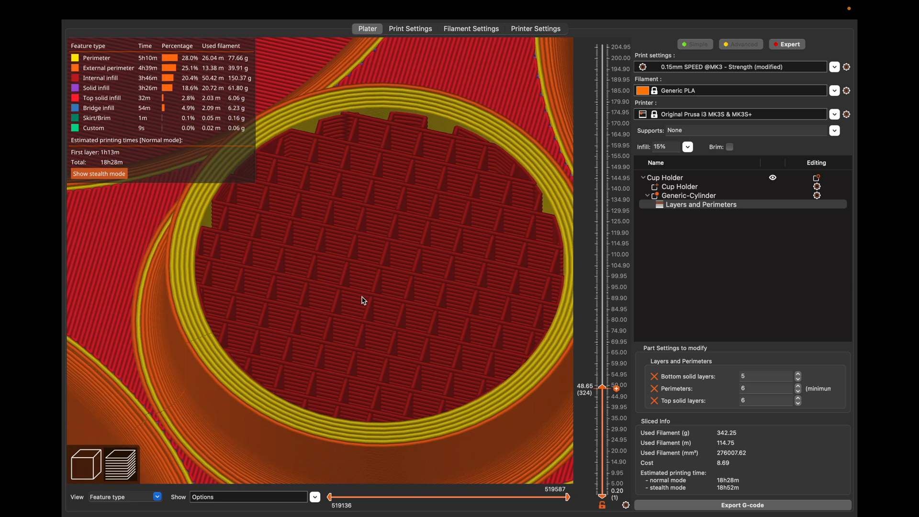
Step the layer preview up to 50.00 mm to examine the post's infill pattern, ending with the whole model in view
key("Up")
key("Up")
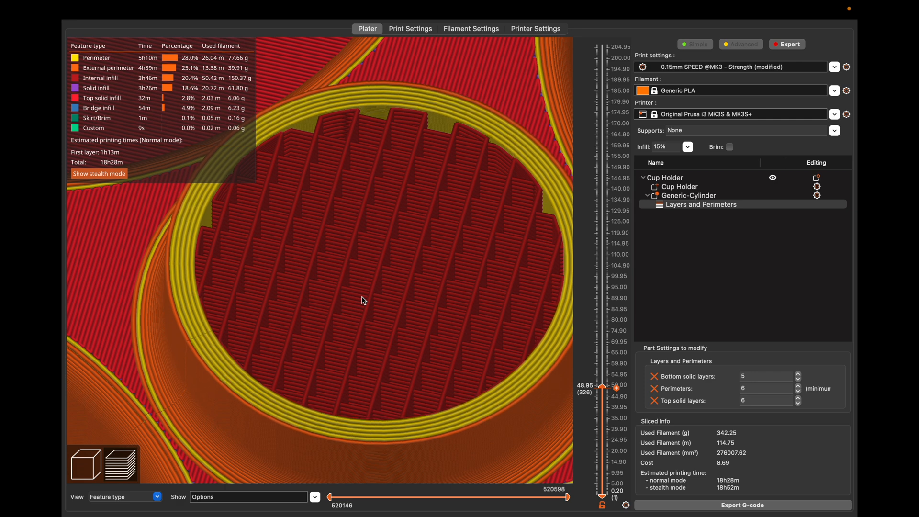
key("Up")
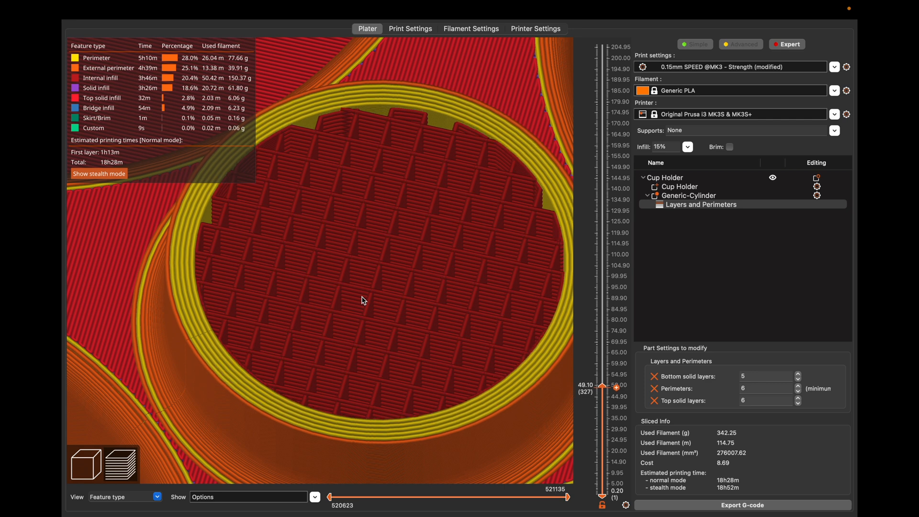
key("Up")
key("Up")
key("Up")
key("Up")
key("Up")
key("Up")
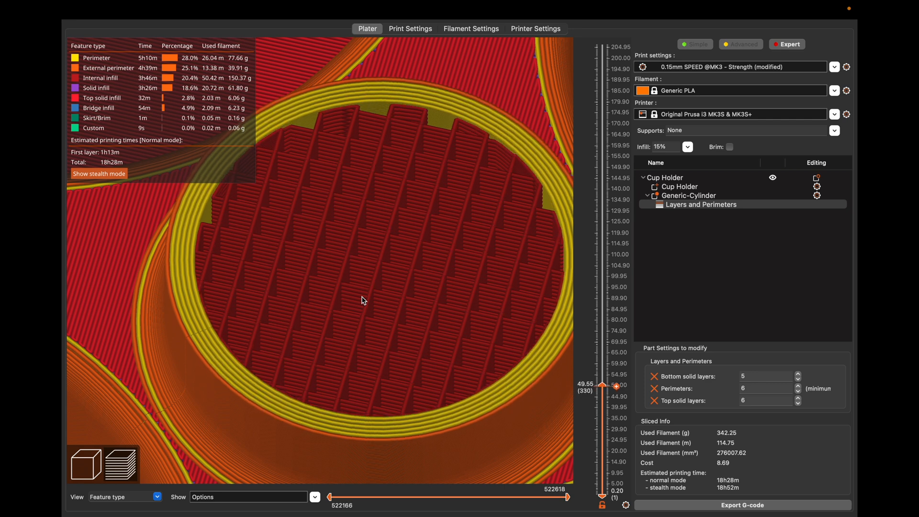
scroll(364, 301, "down", 10)
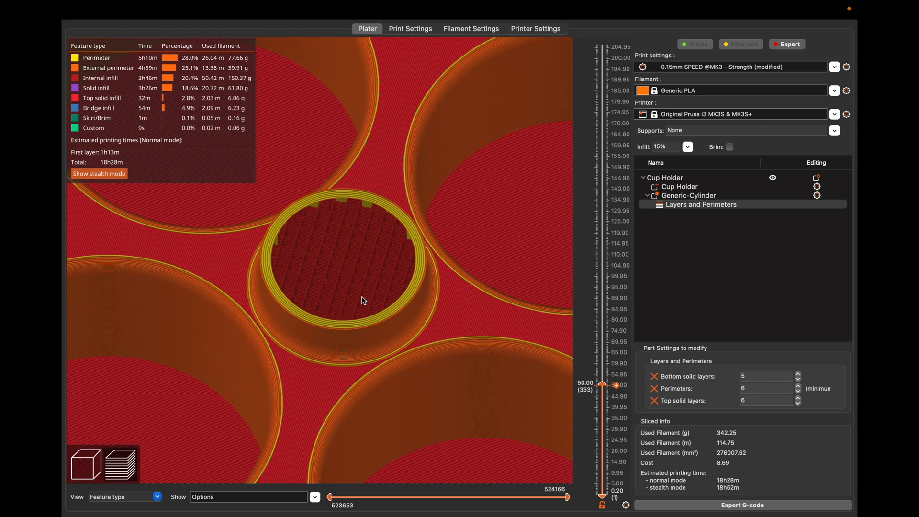
scroll(426, 223, "up", 5)
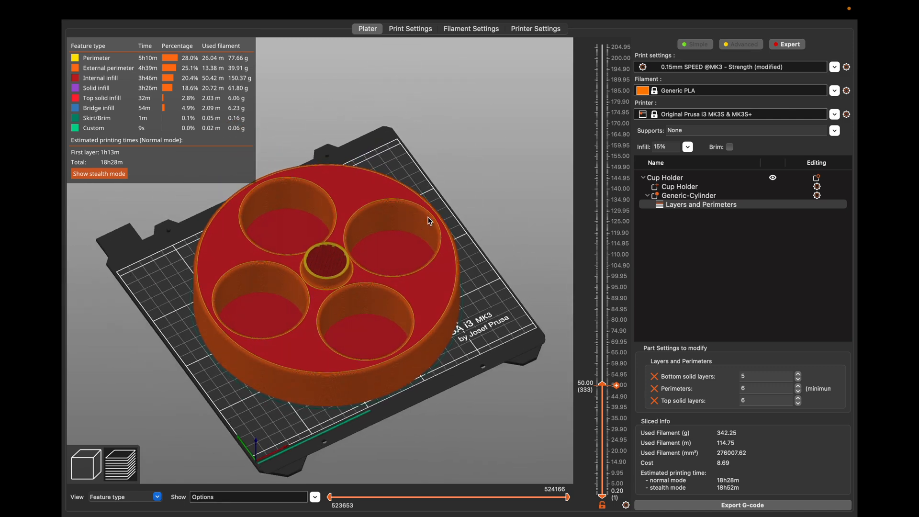
Raise the layer preview to the full 206.15 mm and step down and back up through the post's top layers
left_click_drag(603, 385, 612, 40)
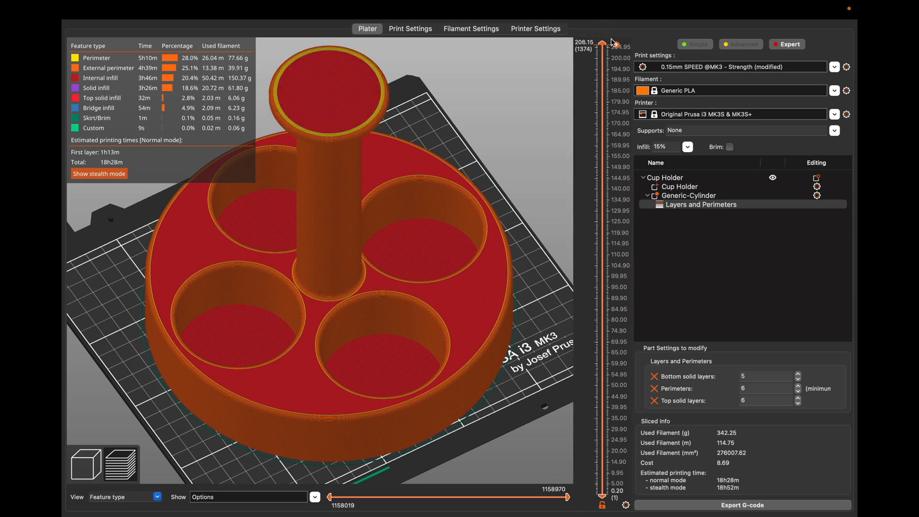
key("Down")
key("Down")
key("Down")
key("Down")
key("Down")
key("Down")
key("Down")
key("Down")
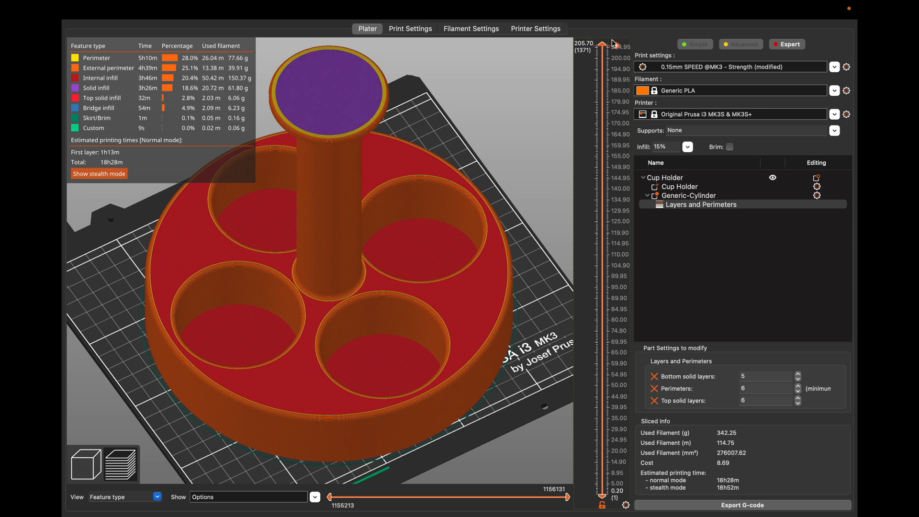
key("Up")
key("Up")
key("Up")
key("Up")
key("Up")
key("Up")
key("Up")
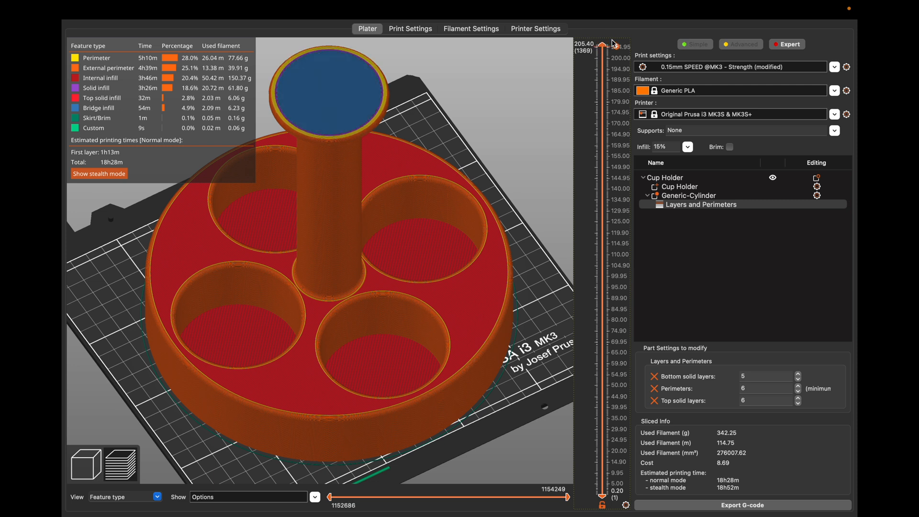
key("Up")
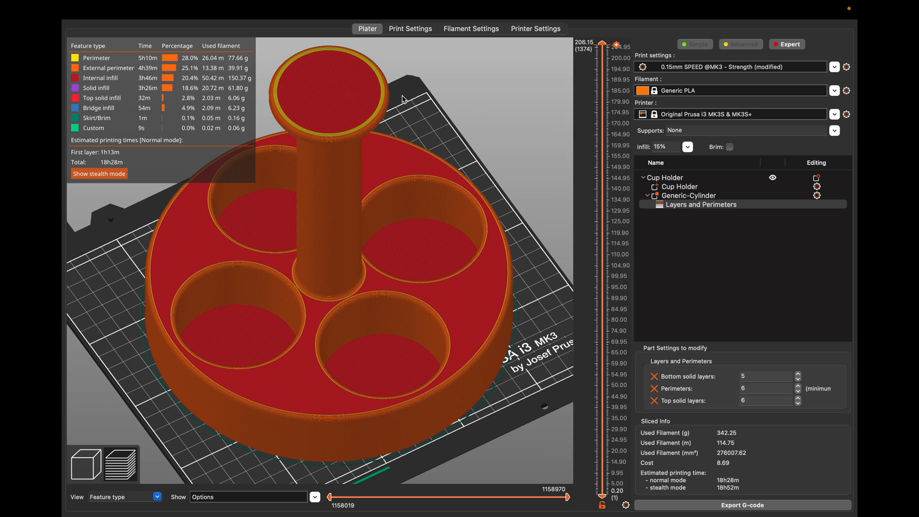
Step the layer preview down to the bridge infill under the post's cap and return to 206.15 mm
scroll(596, 114, "down", 5)
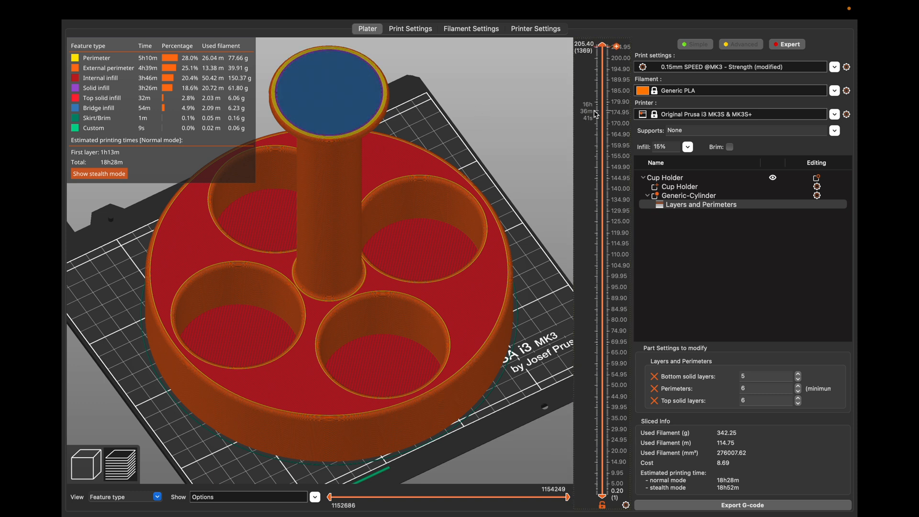
scroll(596, 114, "down", 2)
scroll(596, 114, "up", 2)
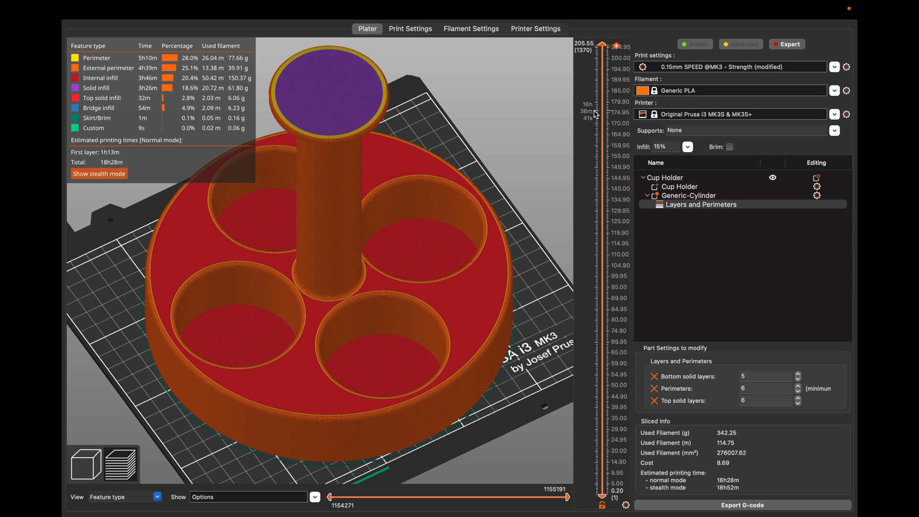
scroll(596, 114, "up", 5)
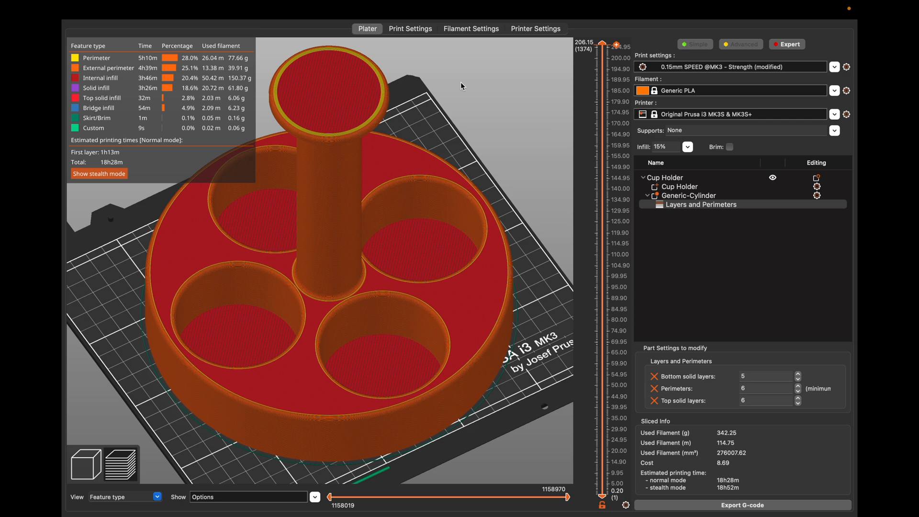
Set the top solid layers to 8 in the print profile and reslice the cup holder
left_click(412, 30)
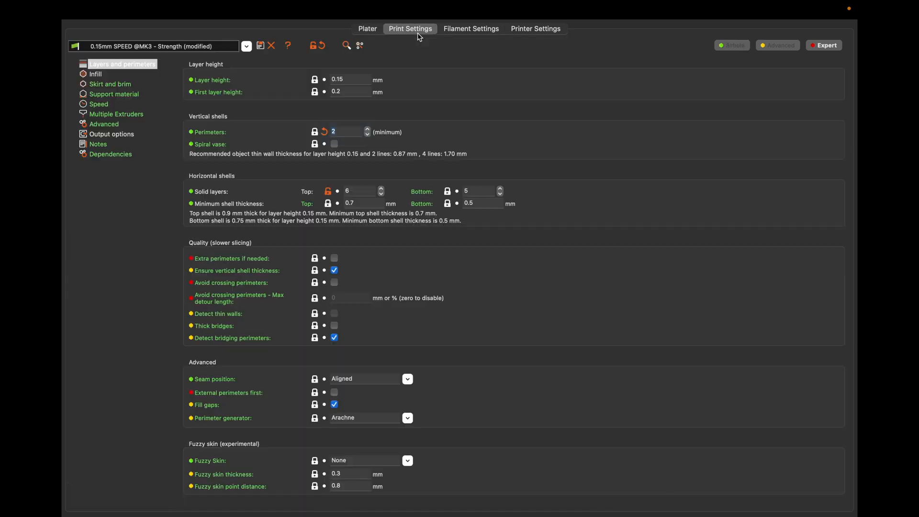
left_click(381, 190)
left_click(381, 189)
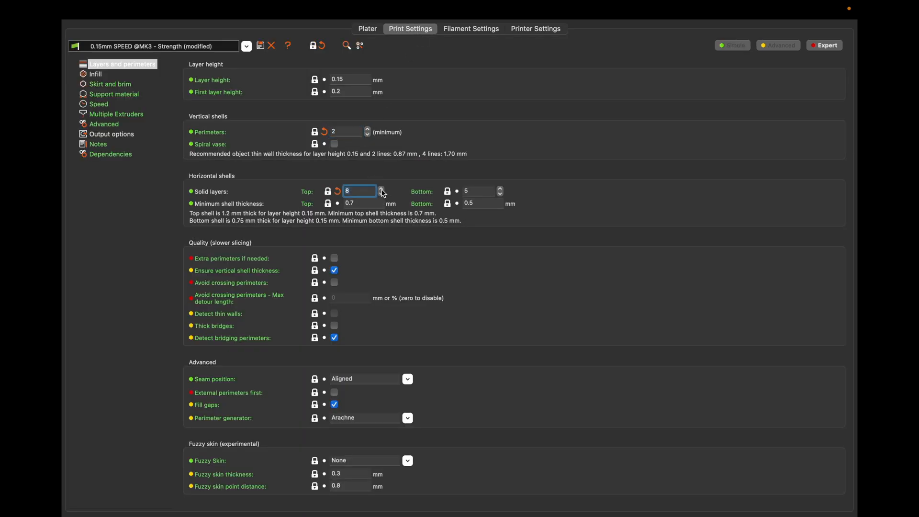
left_click(368, 30)
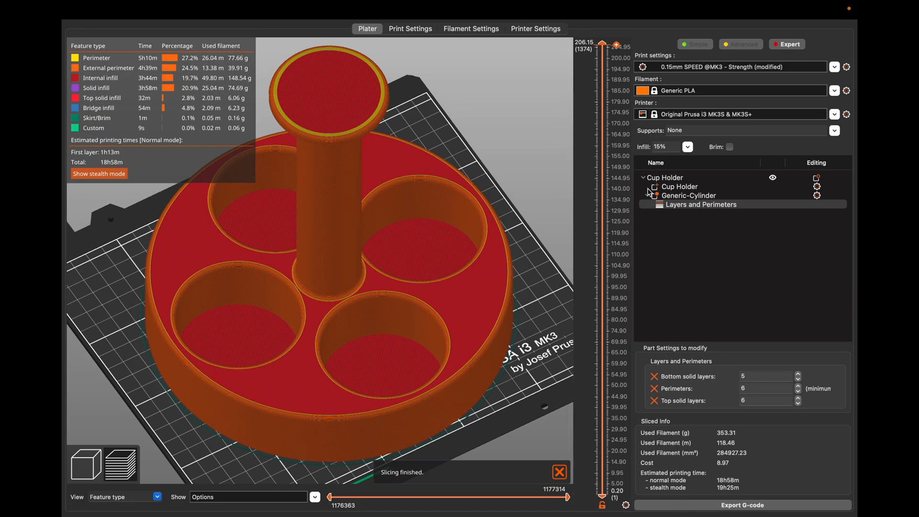
Step down through the post cap's resliced top layers and back up to the full height
right_click_drag(500, 86, 505, 112)
key("Down")
key("Down")
key("Down")
key("Down")
key("Down")
key("Down")
key("Down")
key("Up")
key("Up")
key("Up")
key("Up")
key("Up")
key("Up")
key("Up")
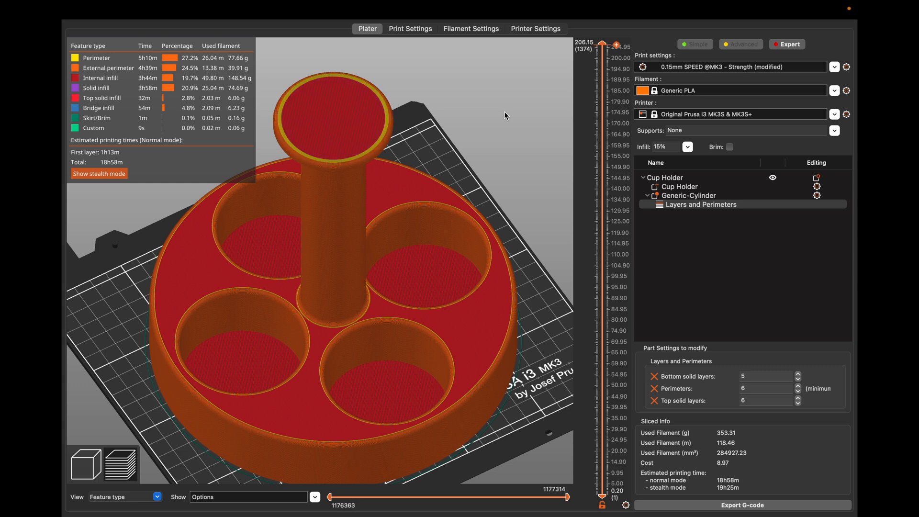
left_click_drag(505, 112, 502, 109)
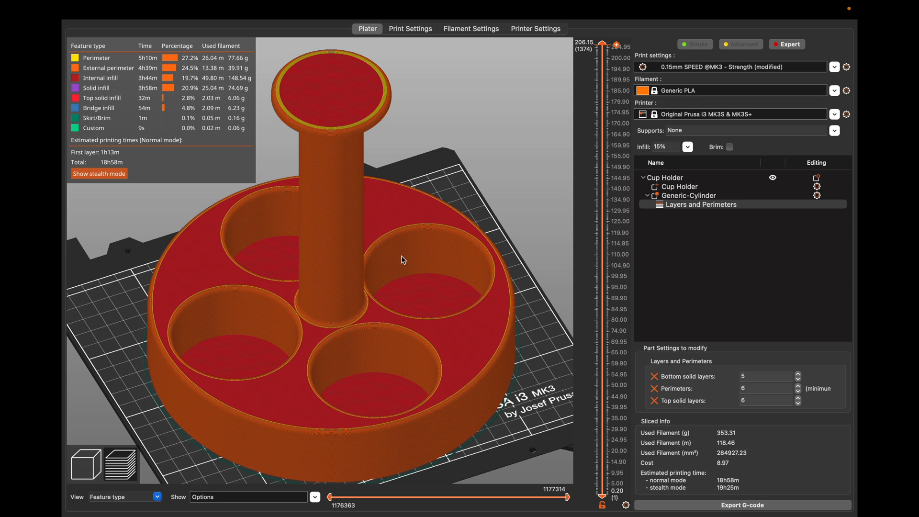
Inspect the whole sliced cup holder from its underside and front, and from above at an angle
key("2")
key("3")
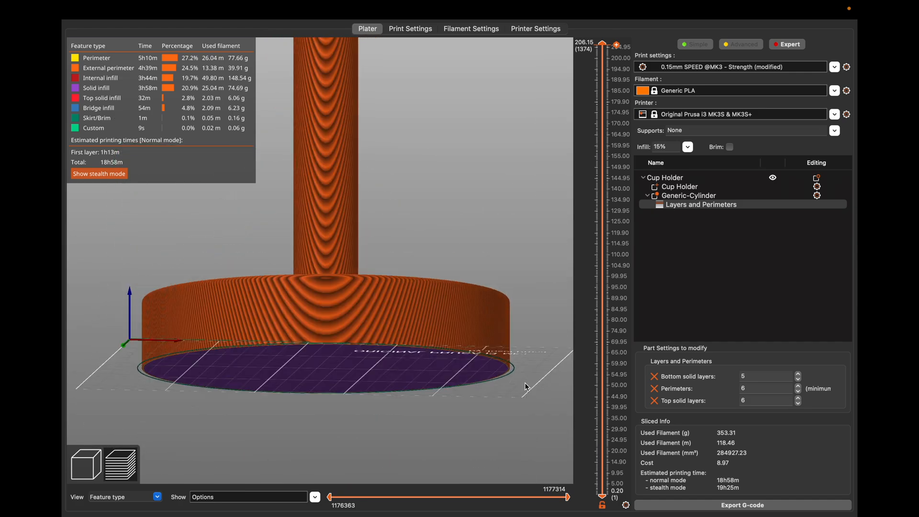
key("0")
key("2")
left_click_drag(523, 364, 525, 408)
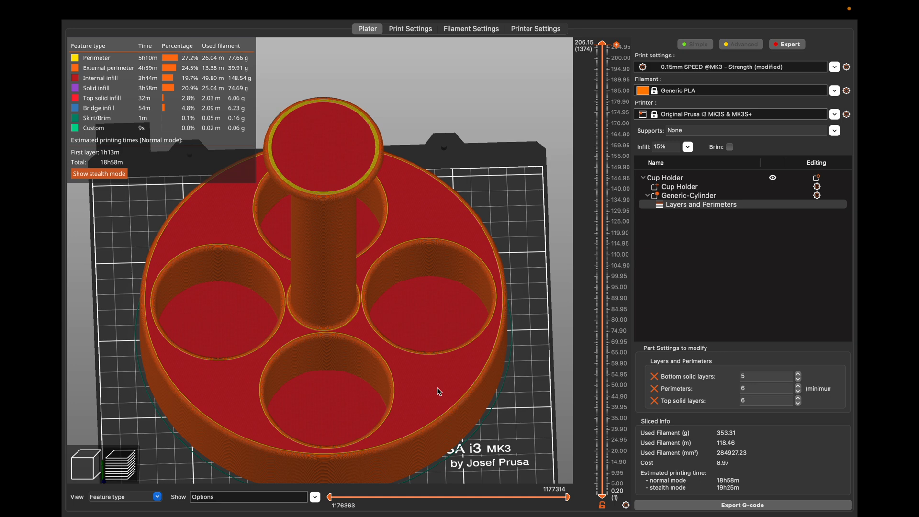
left_click_drag(511, 393, 511, 389)
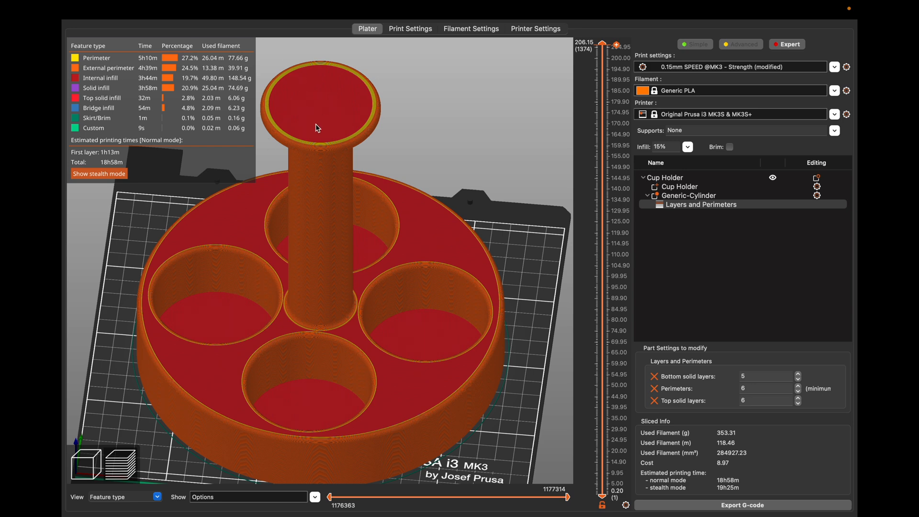
left_click_drag(358, 119, 424, 121)
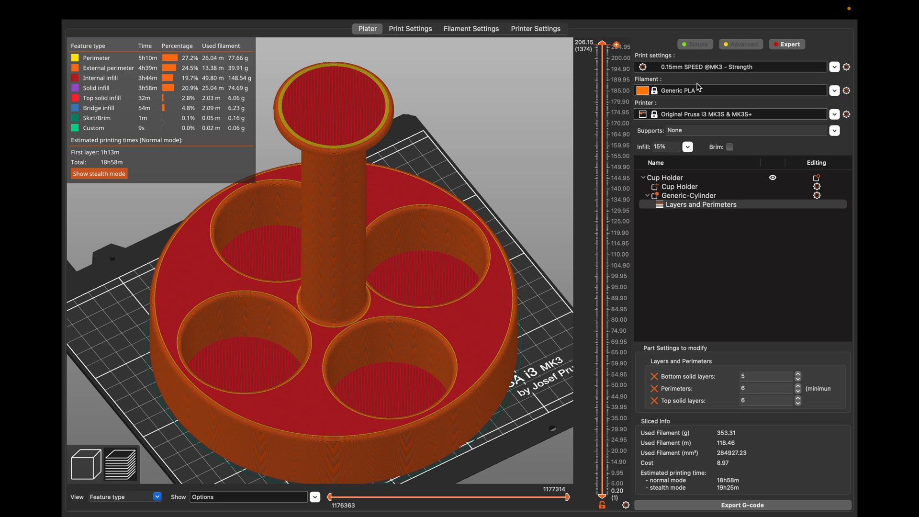
Open the list of filament presets to review the available materials
left_click(705, 92)
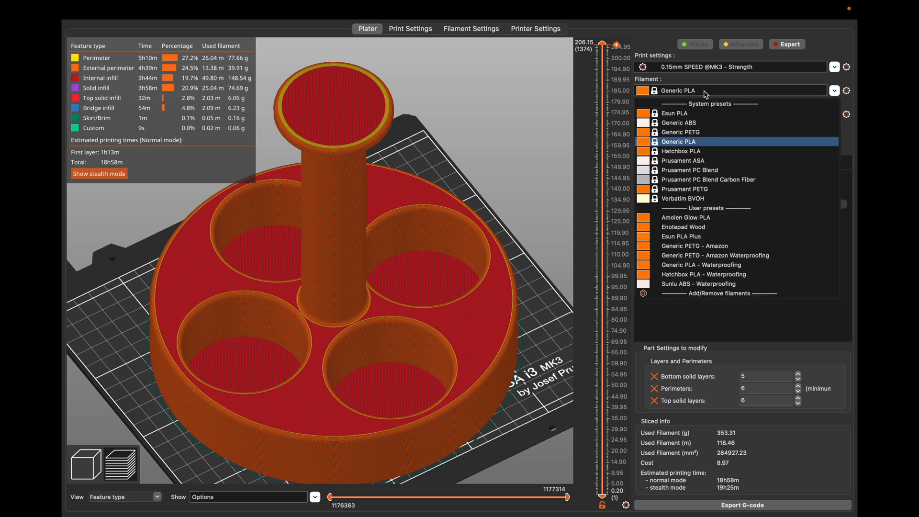
left_click(706, 92)
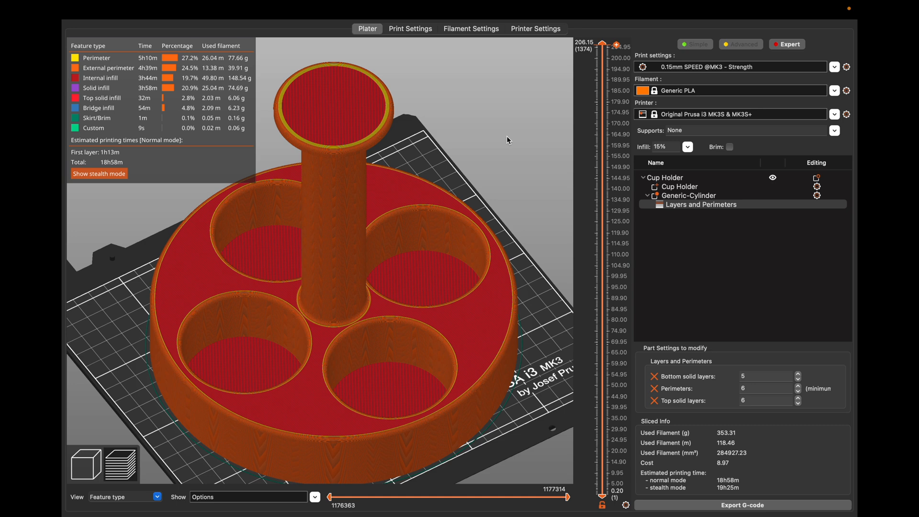
left_click(698, 92)
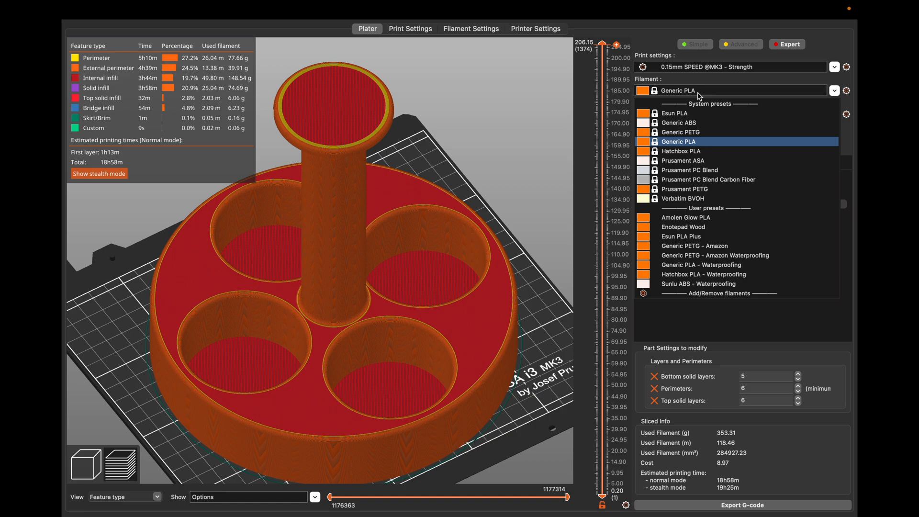